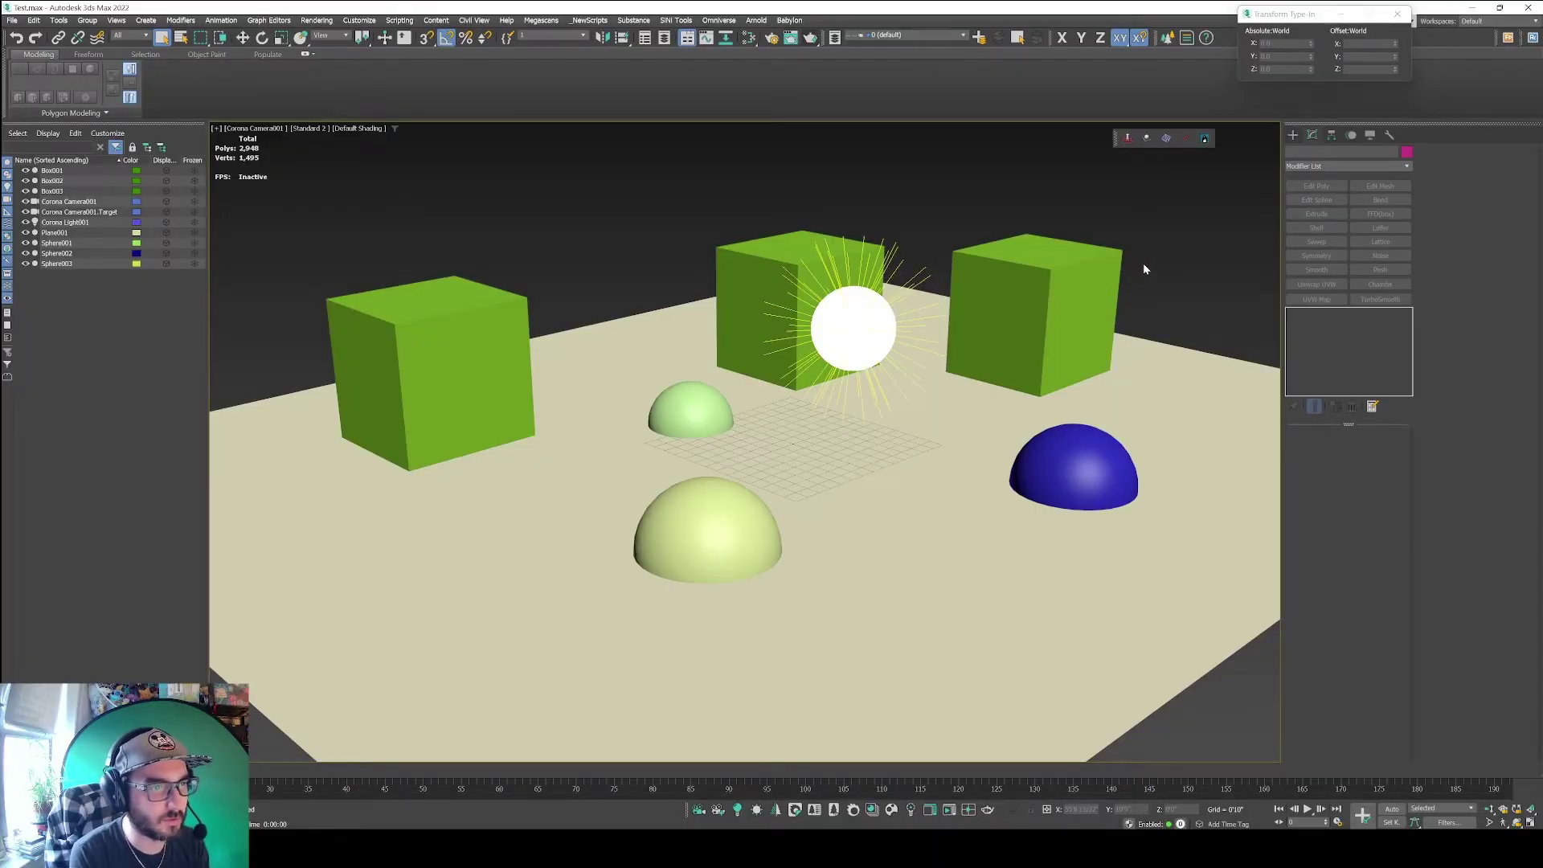
# Select Corona Camera001 to show its photographic settings: ISO 1000, f-stop 2.0, shutter speed 1000.
pyautogui.hotkey('ctrl', 'c')
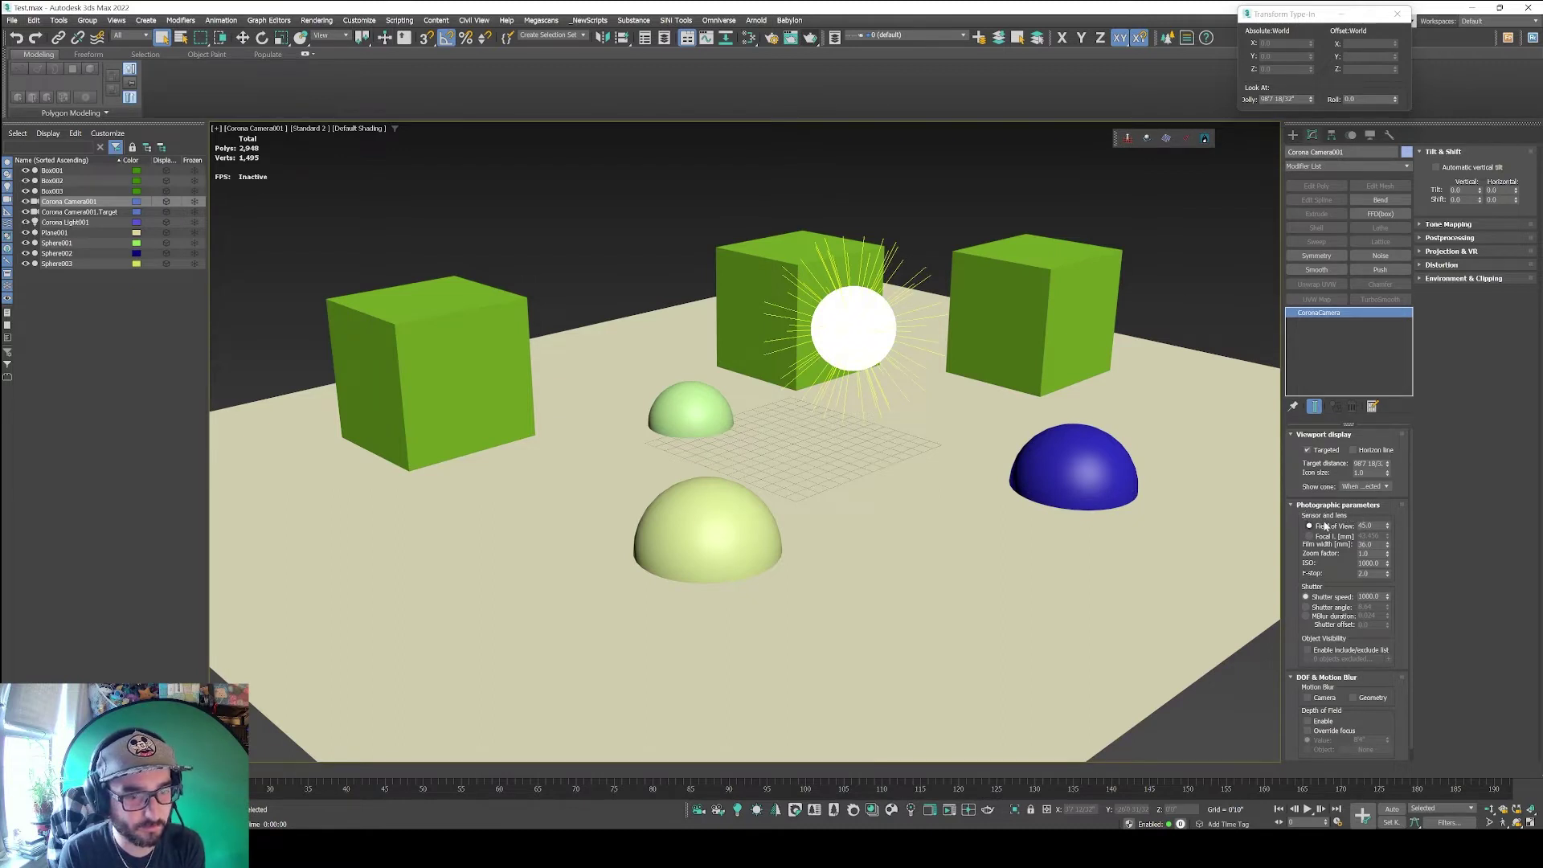
# Change Corona Camera001 to ISO 100, f-stop 16 and shutter speed 50, then deselect it.
pyautogui.click(1292, 506)
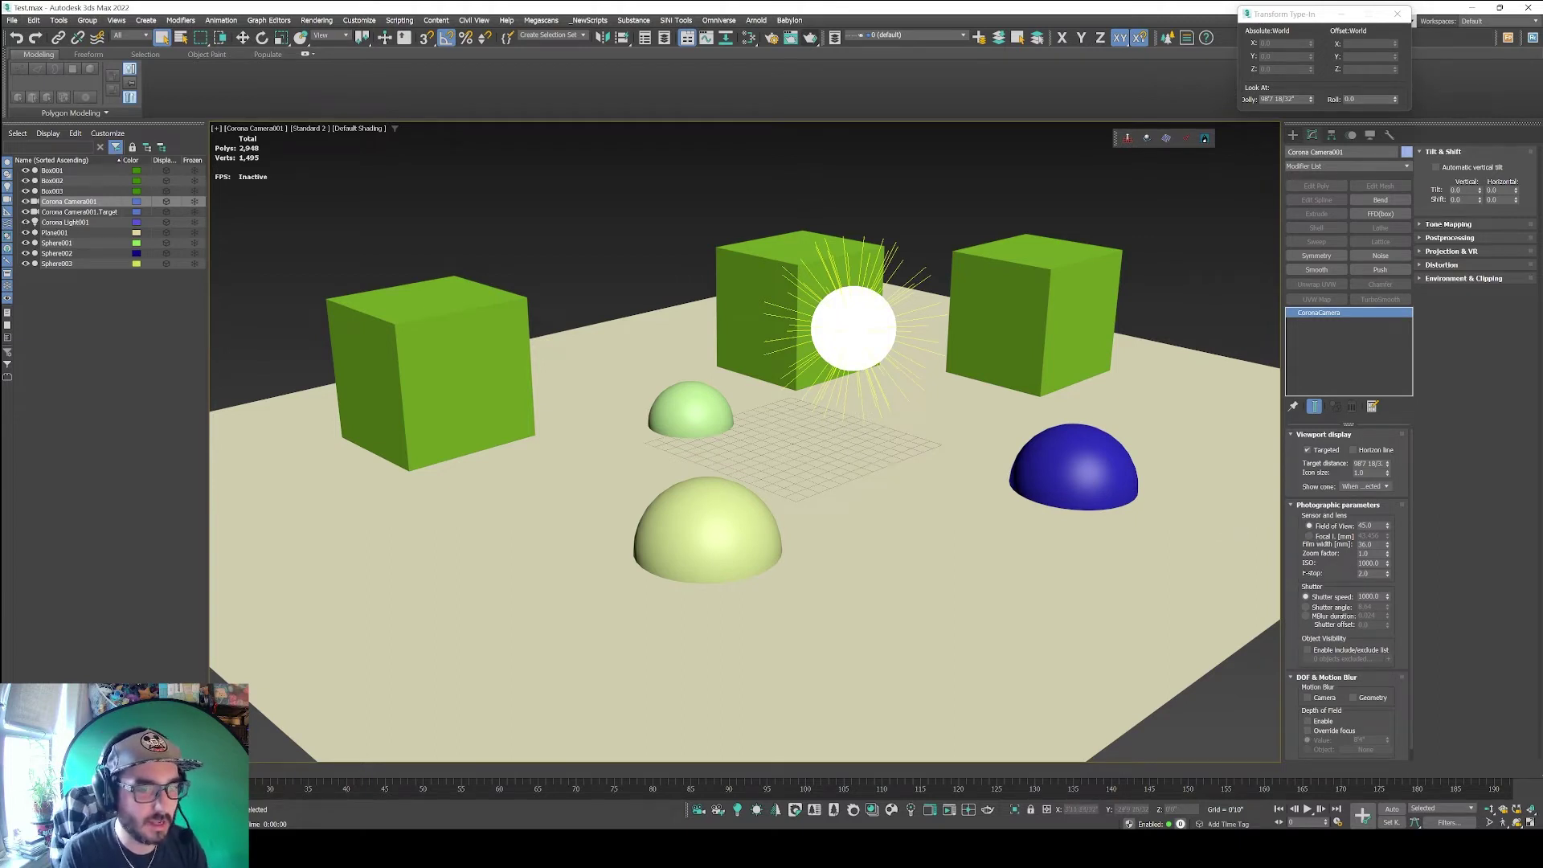
pyautogui.click(1366, 563)
pyautogui.write('1')
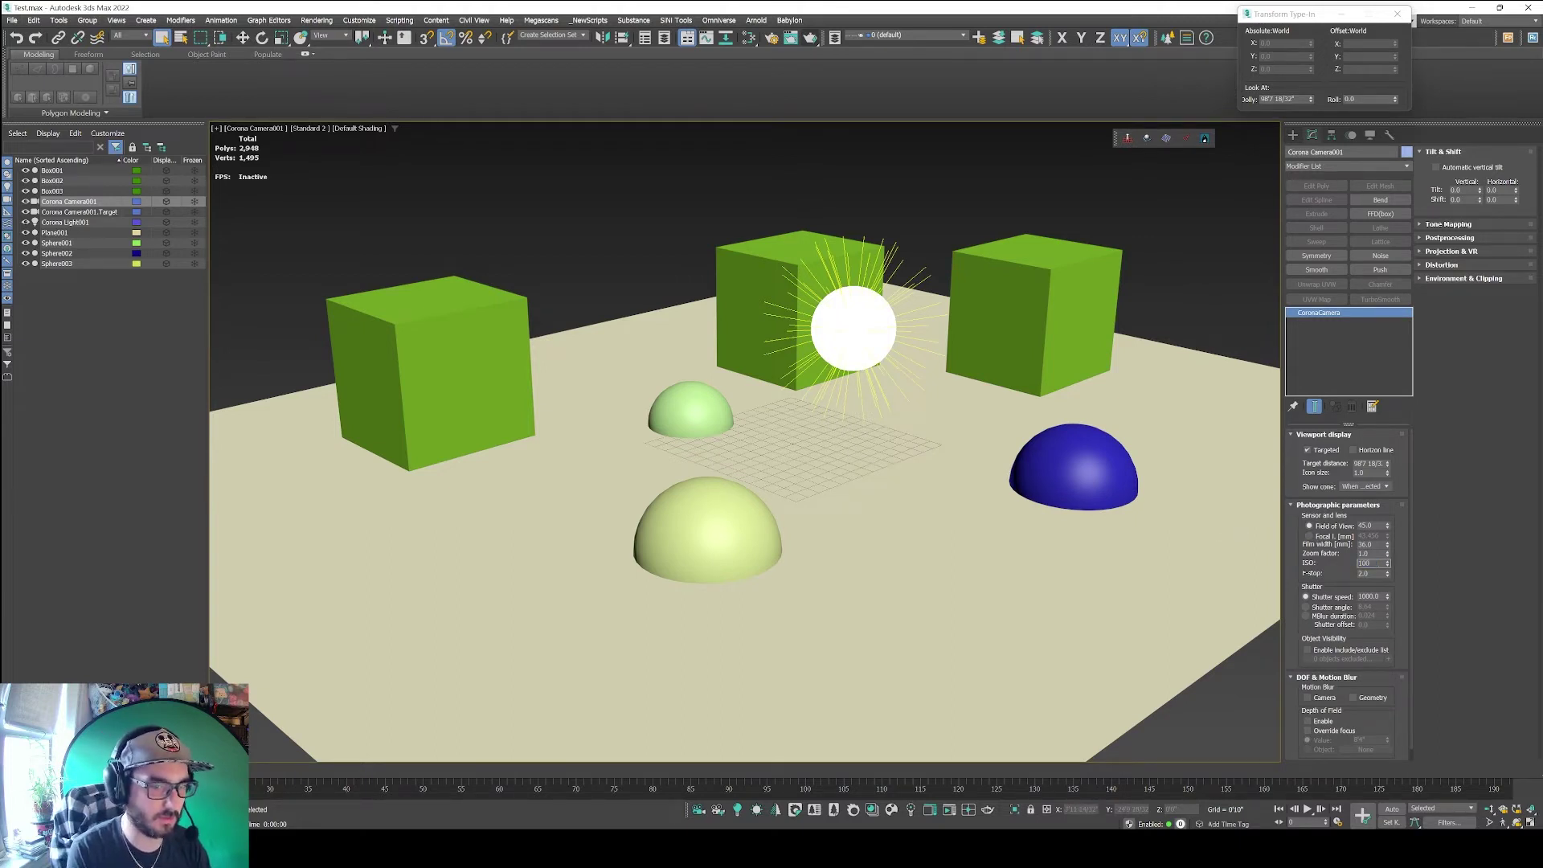
pyautogui.press('Tab')
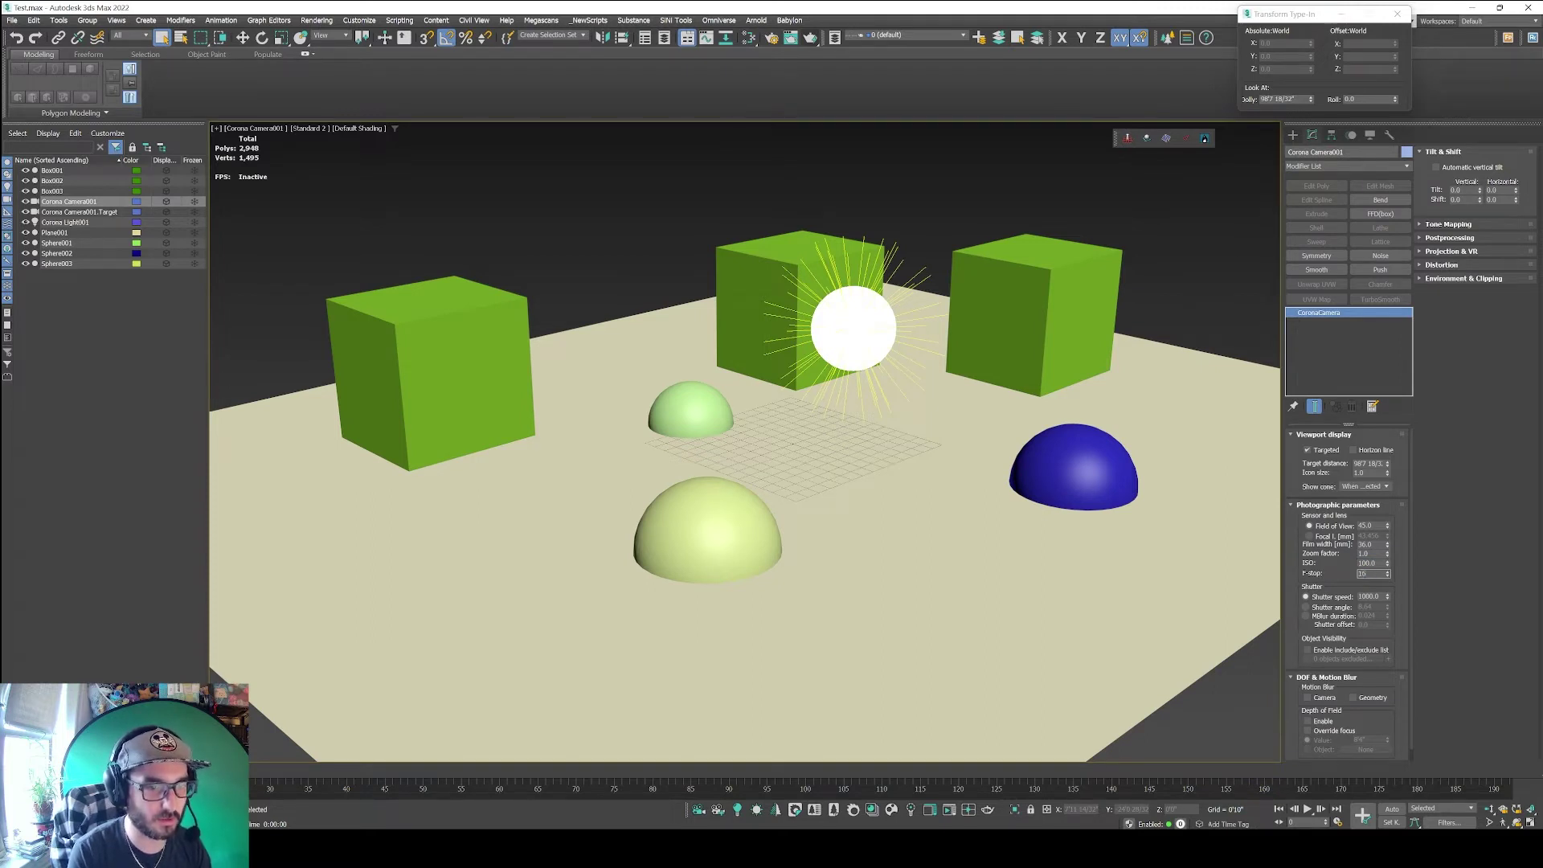
pyautogui.press('Tab')
pyautogui.write('50')
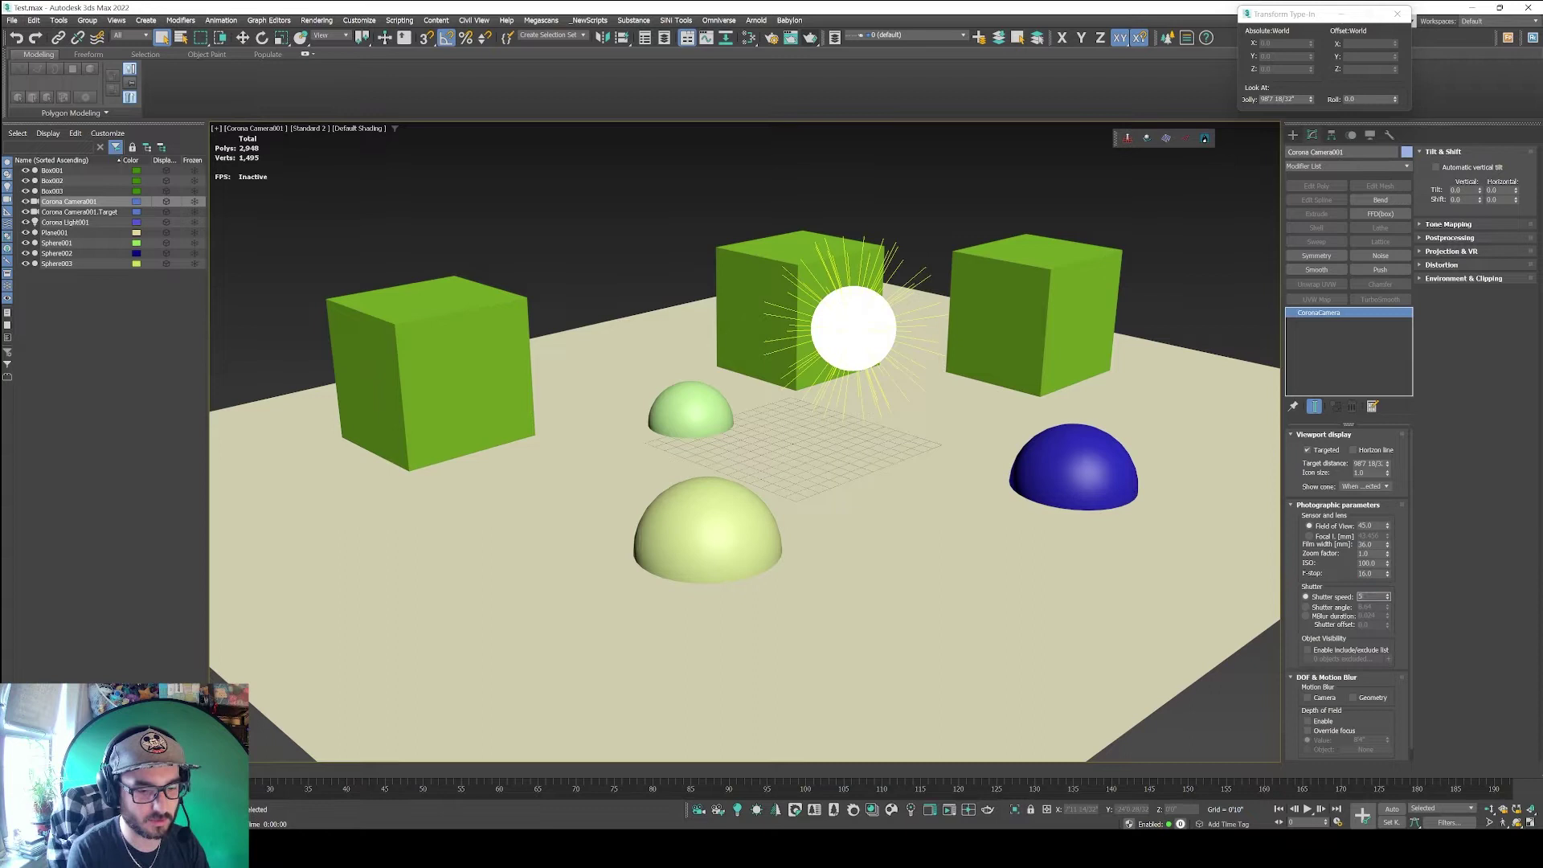
pyautogui.press('Return')
pyautogui.click(1174, 281)
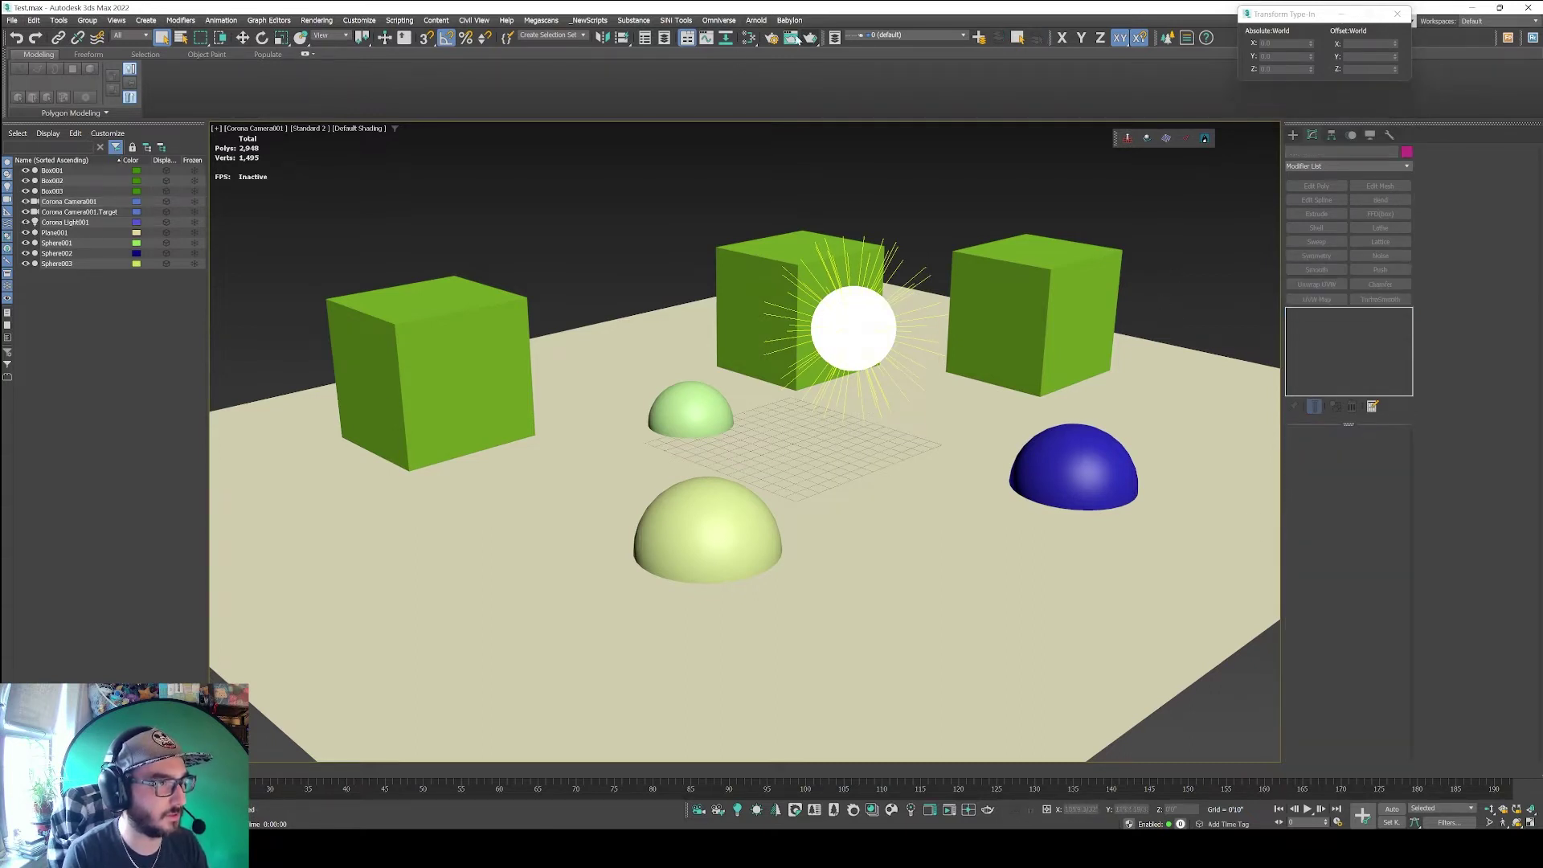
# Render the camera view and switch off Photographic Exposure tone mapping for a brighter image.
pyautogui.hotkey('shift', 'q')
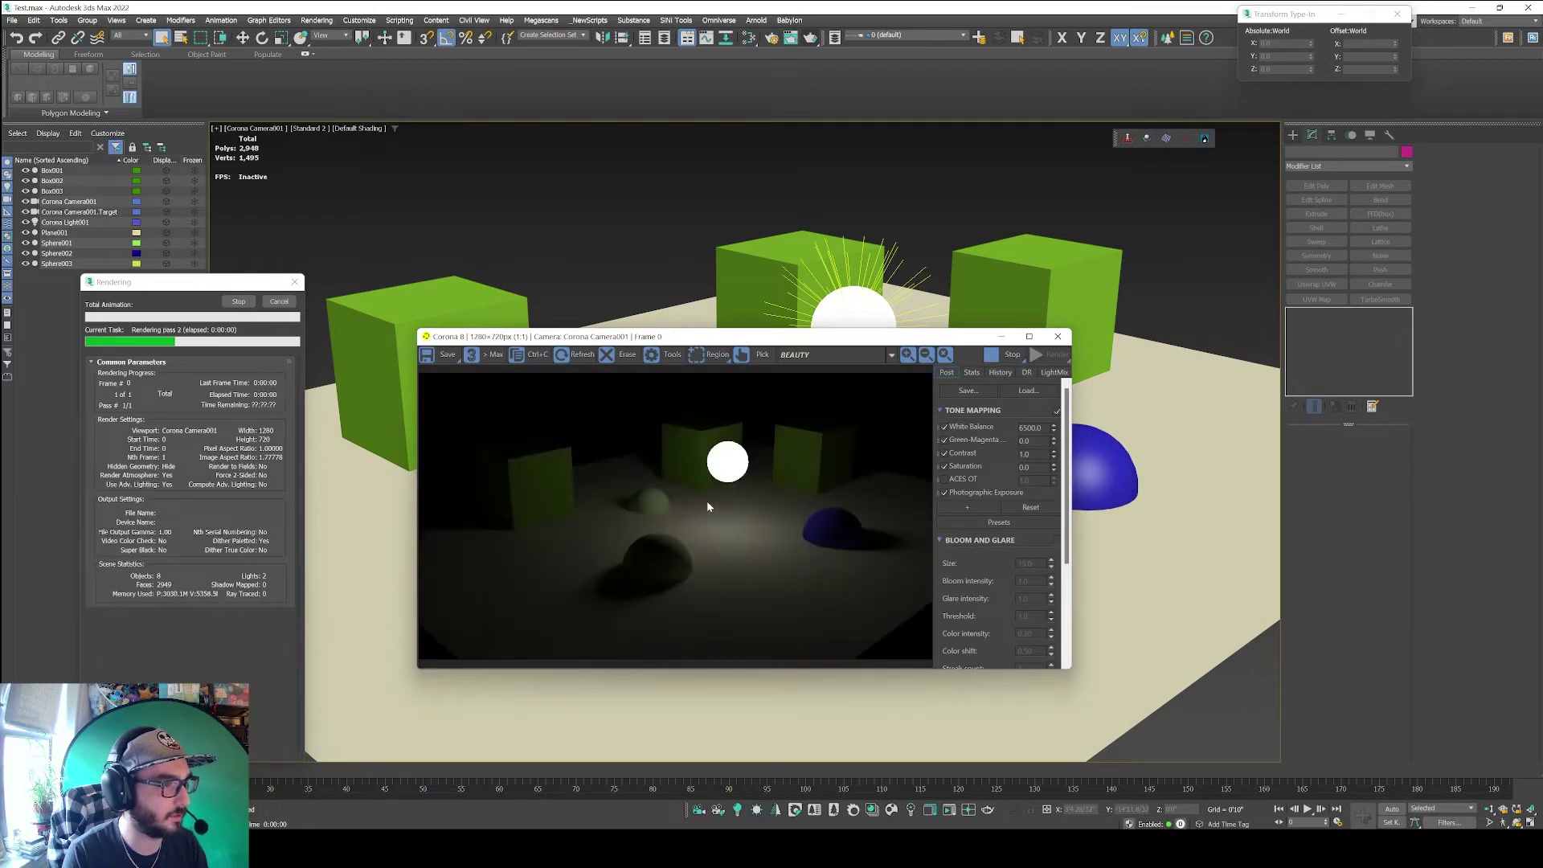
pyautogui.click(944, 492)
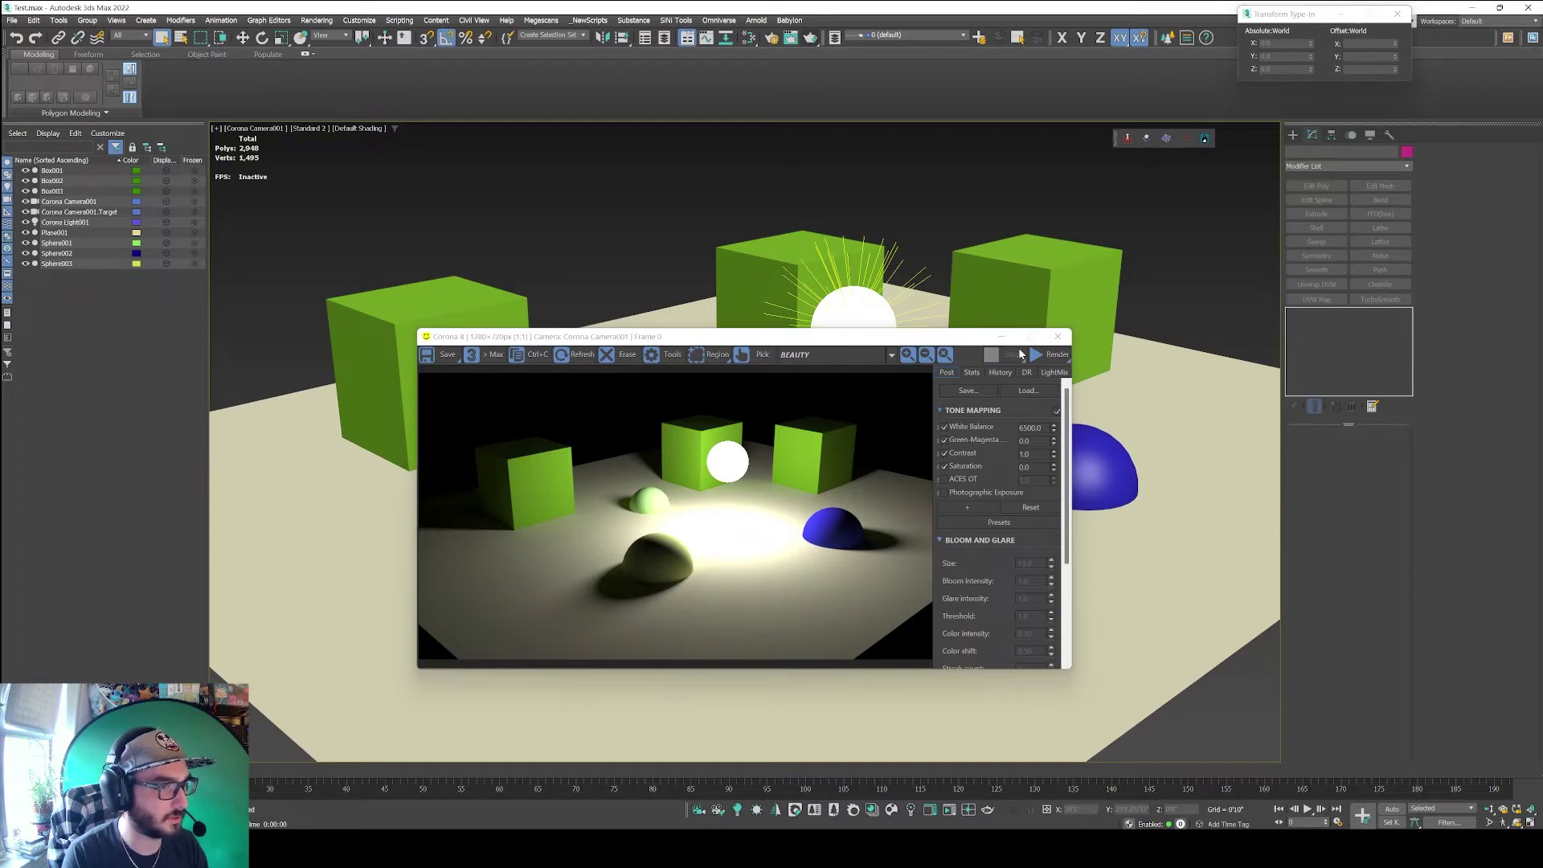
pyautogui.click(1042, 358)
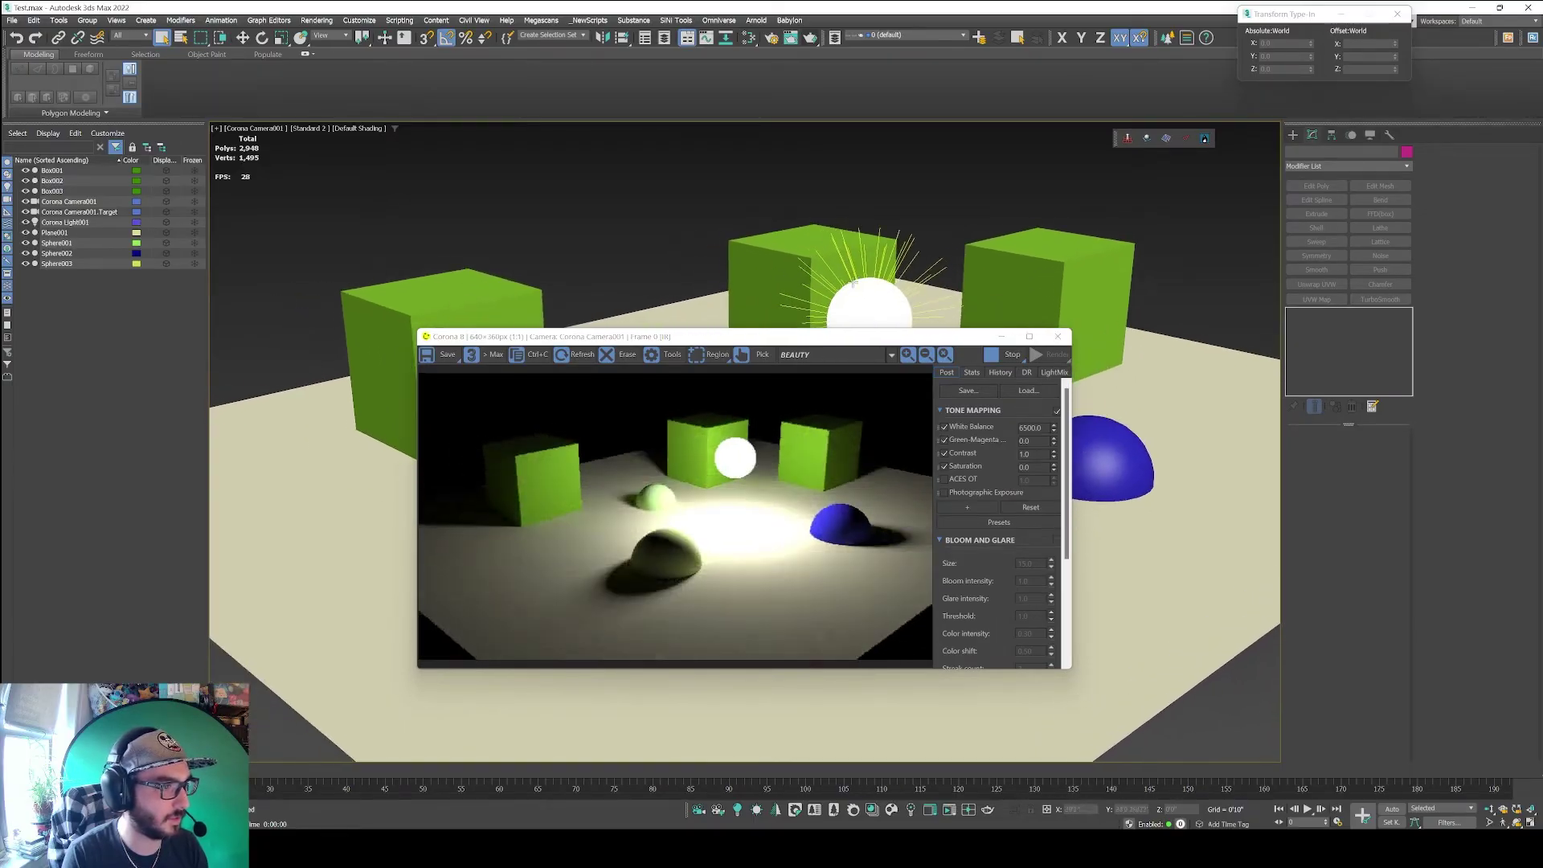
pyautogui.click(954, 507)
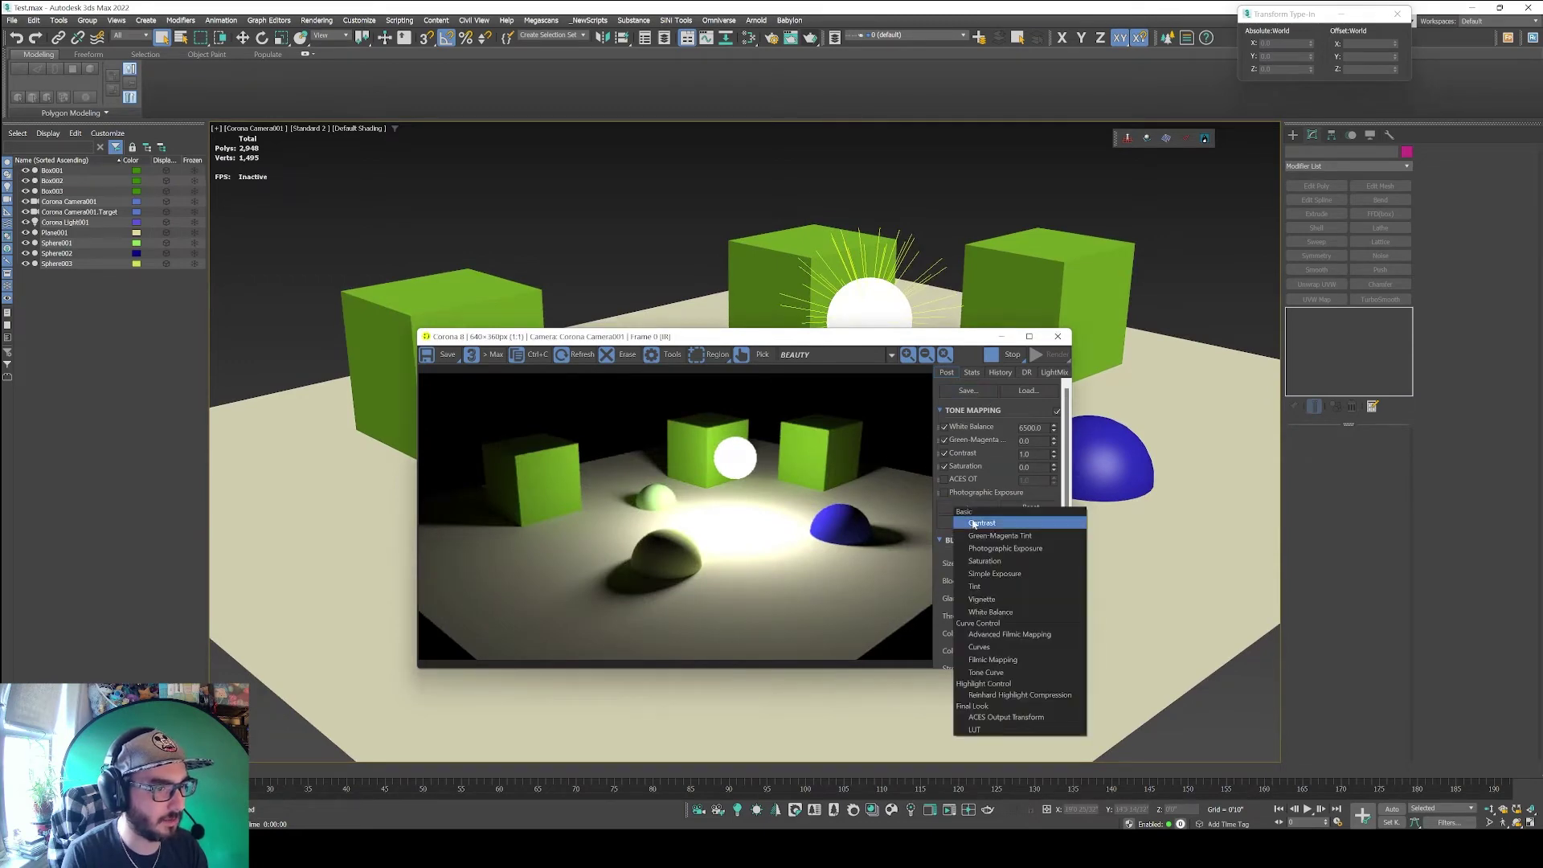
pyautogui.click(1016, 575)
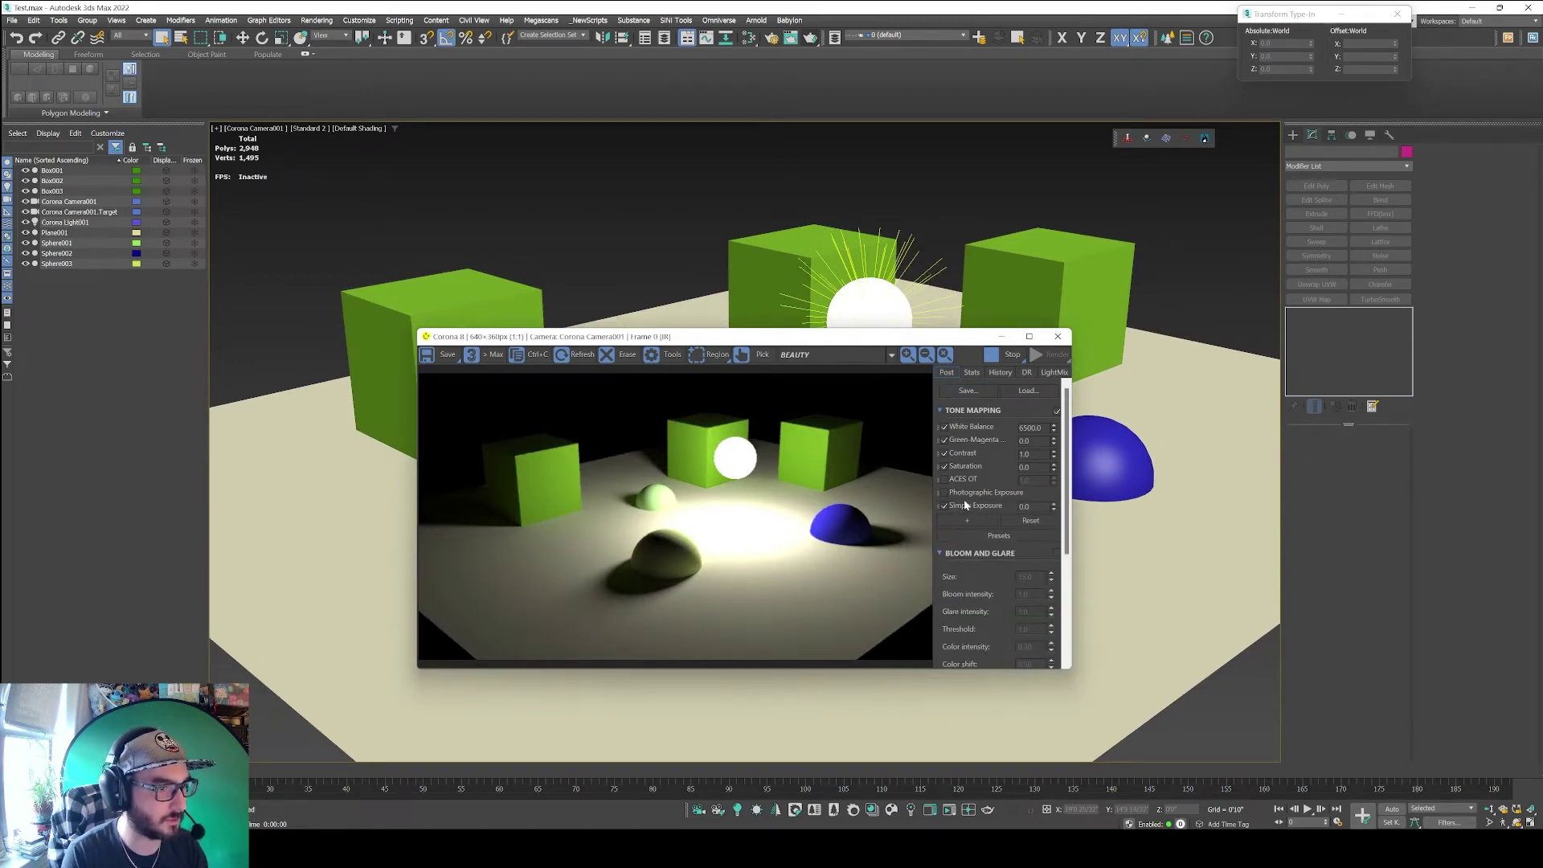
pyautogui.moveTo(975, 426); pyautogui.dragTo(949, 436)
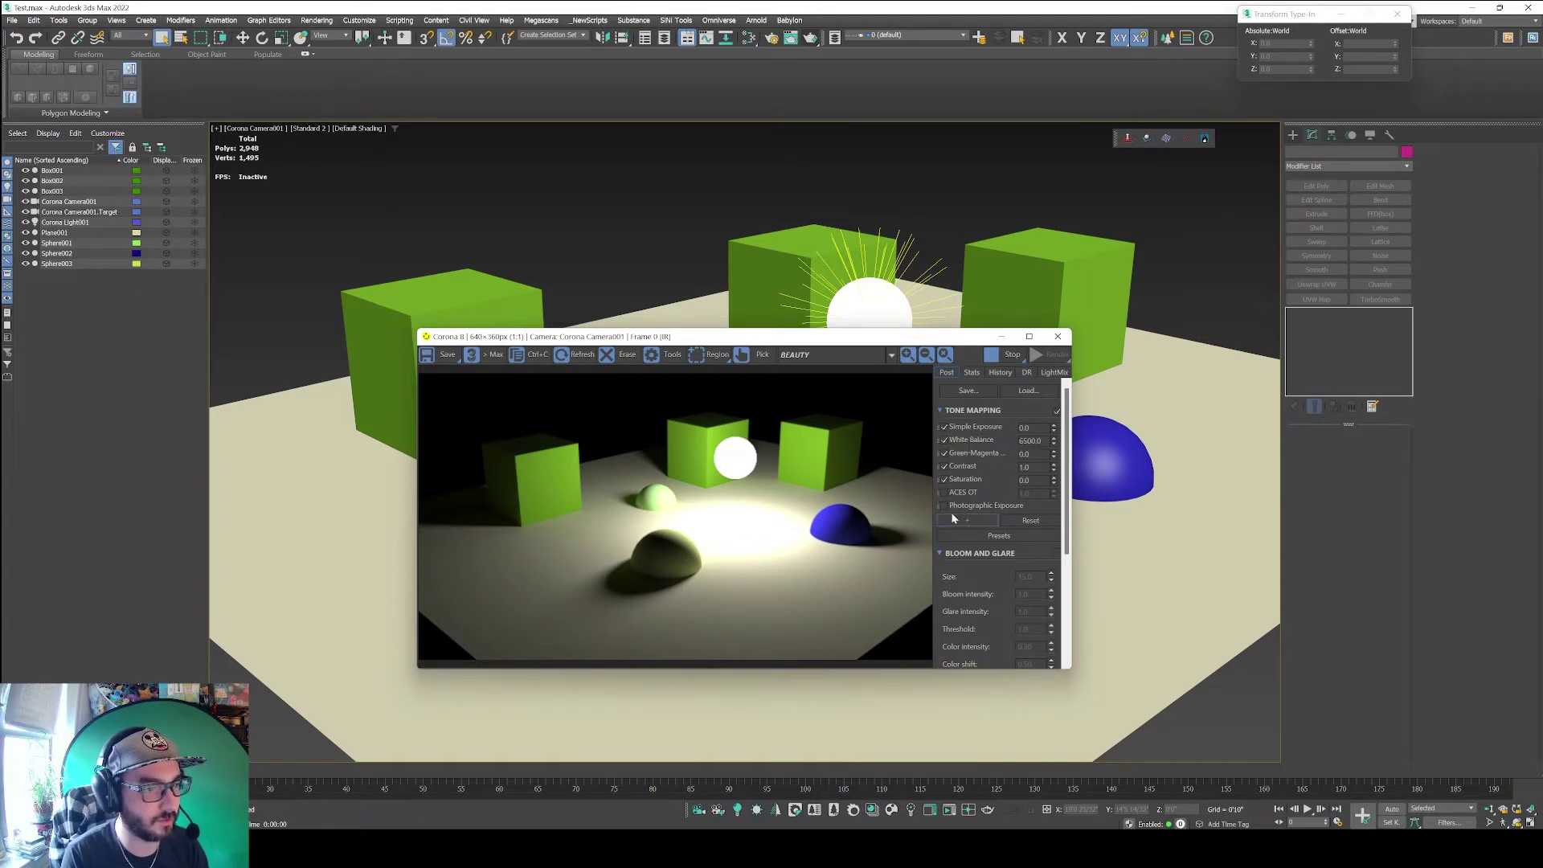
pyautogui.click(945, 428)
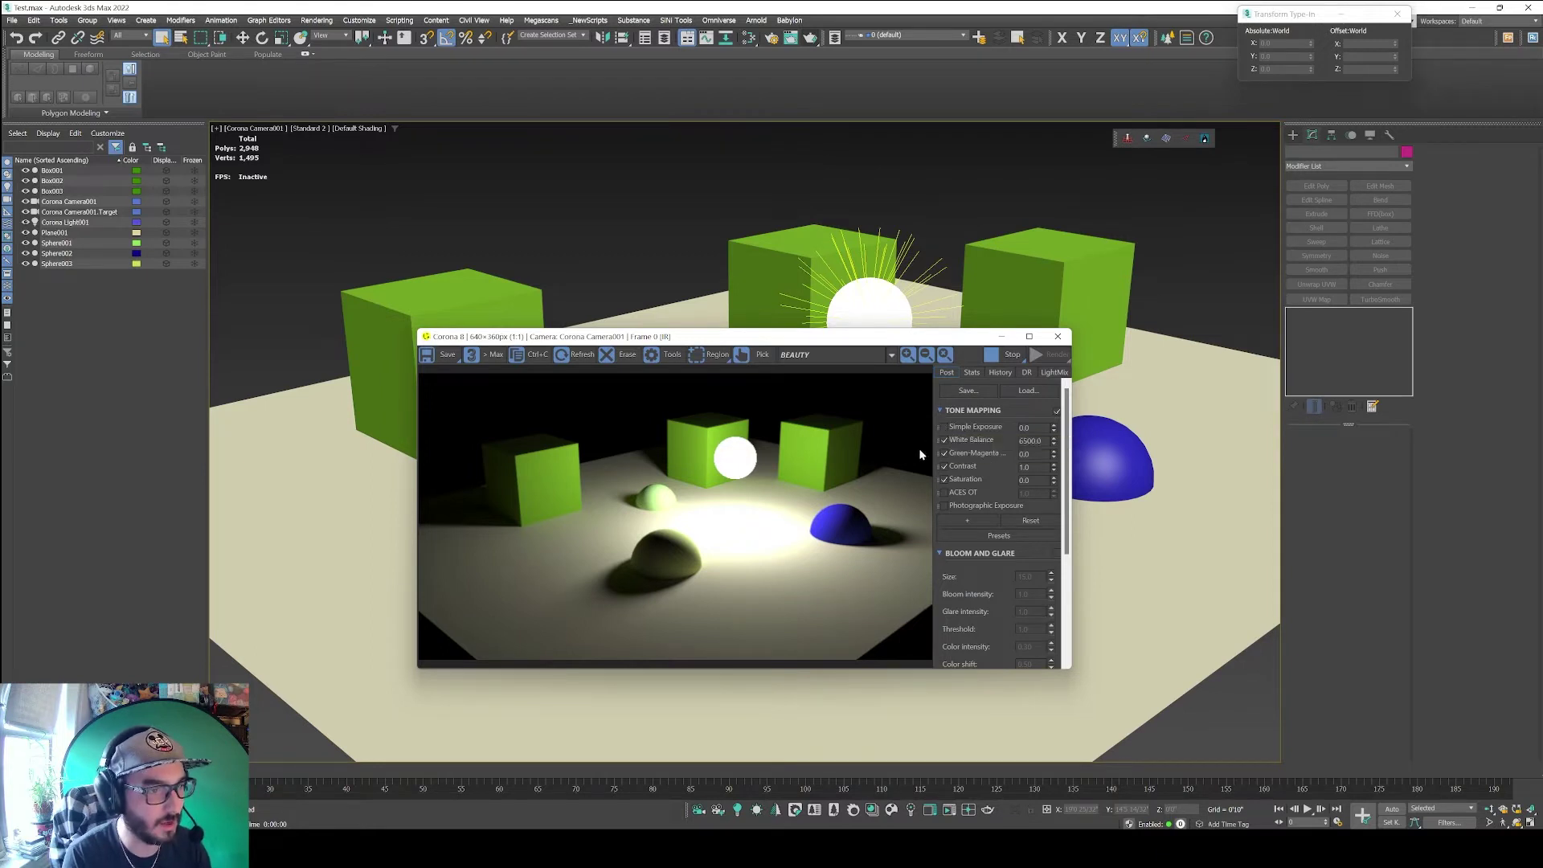
pyautogui.rightClick(963, 428)
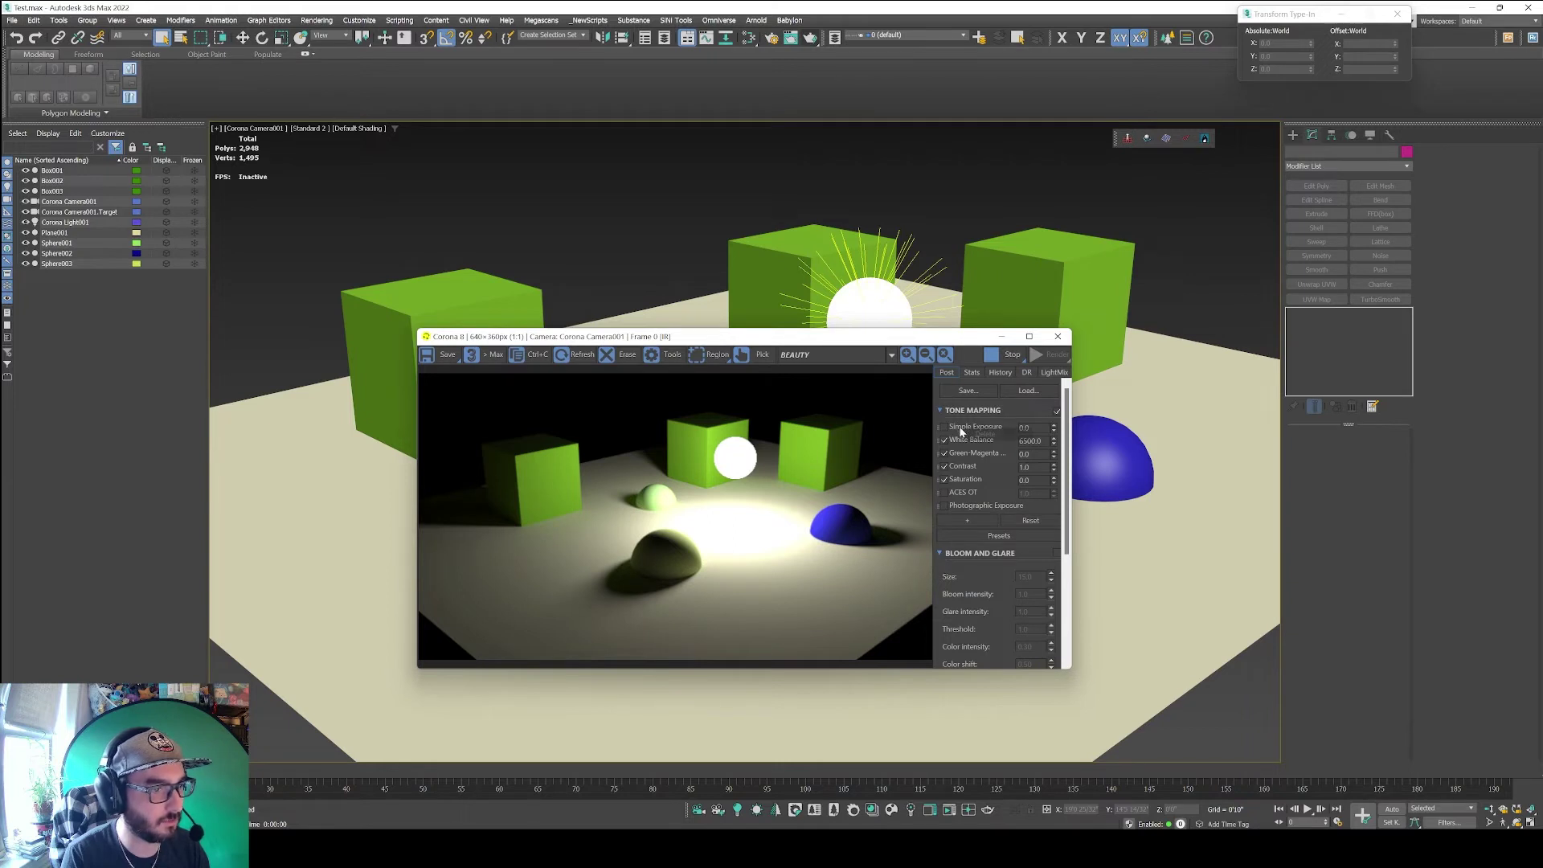
pyautogui.click(986, 435)
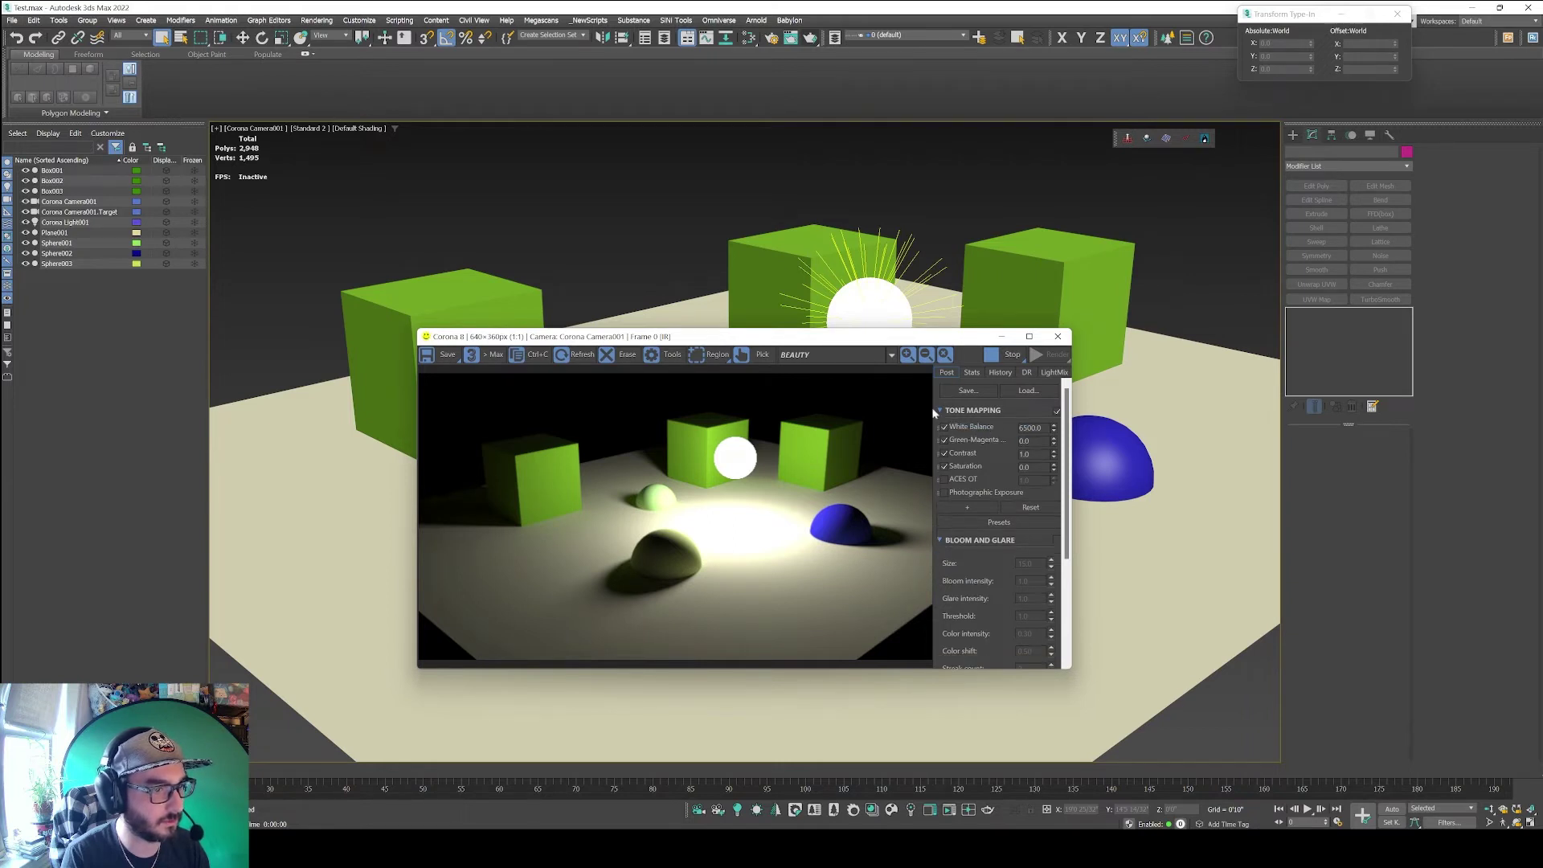
# Re-enable Photographic Exposure and set the camera to ISO 1000 with f-stop 2.0.
pyautogui.click(945, 494)
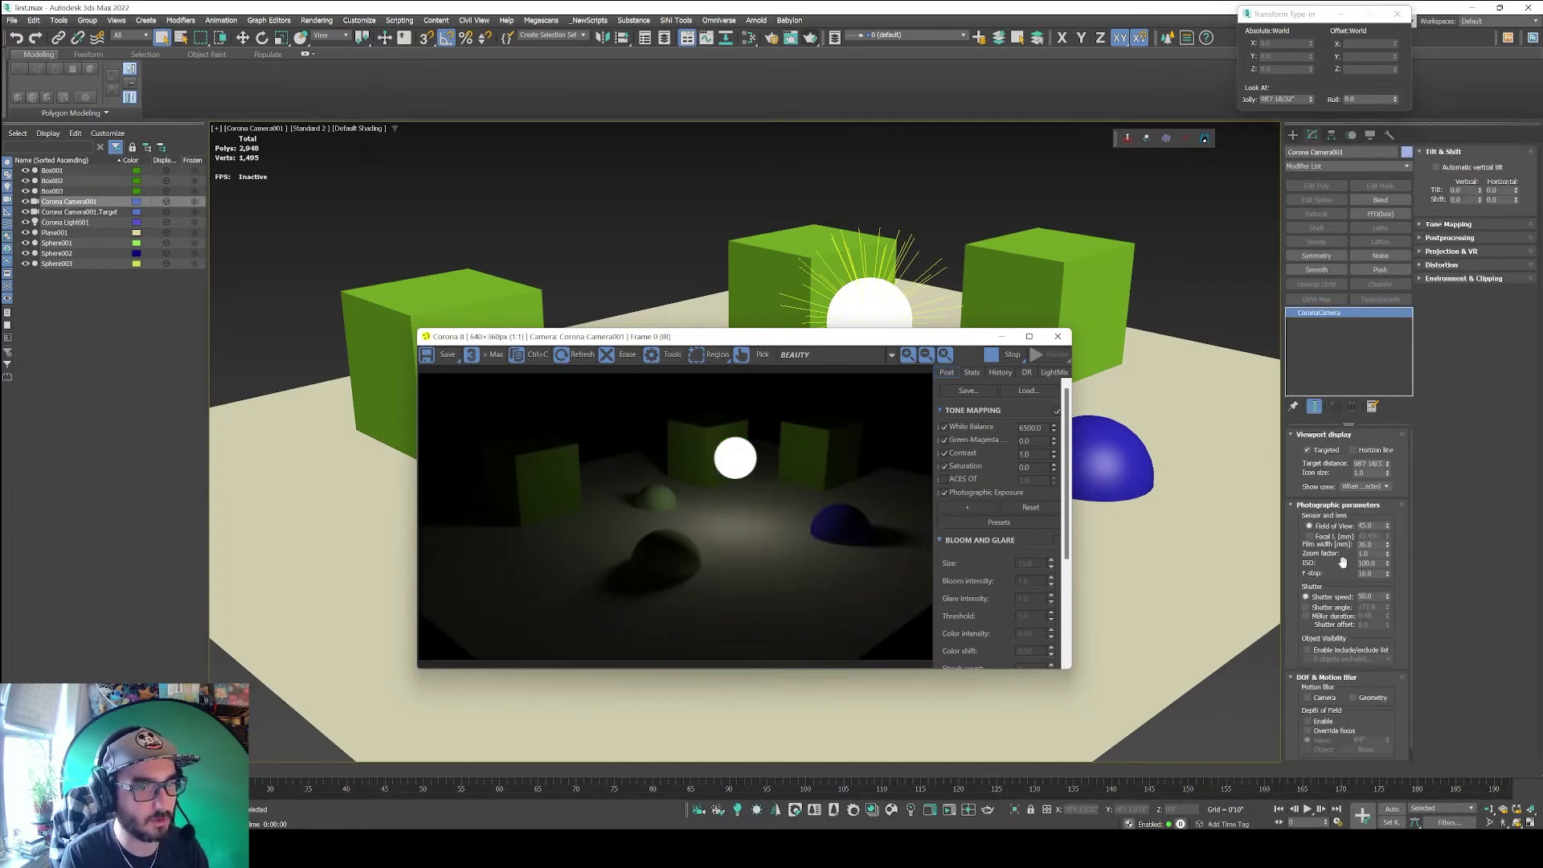
pyautogui.click(1370, 564)
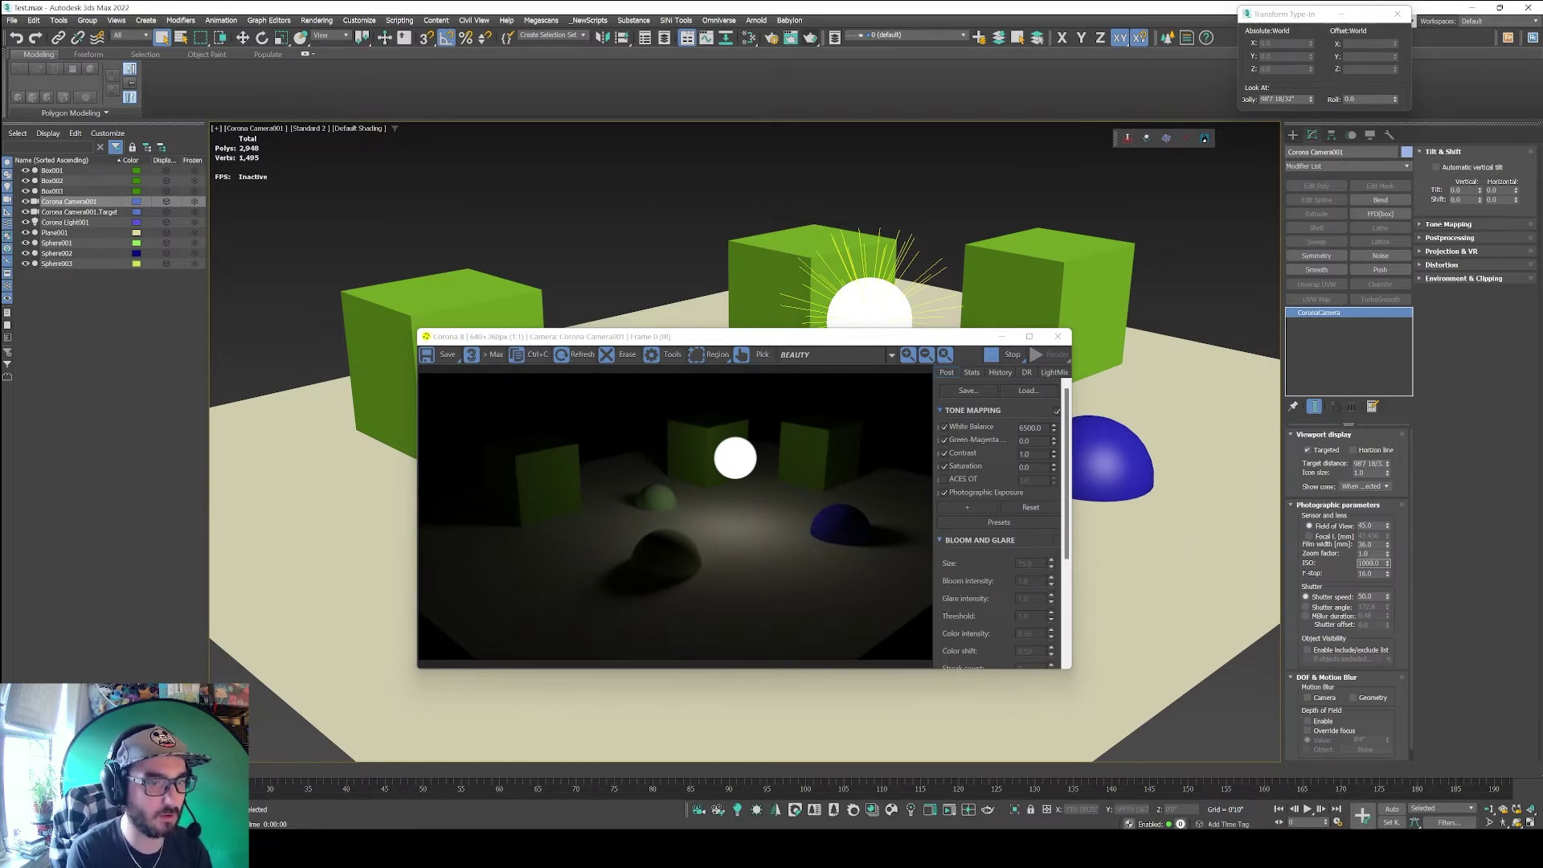
pyautogui.press('Return')
pyautogui.press('Tab')
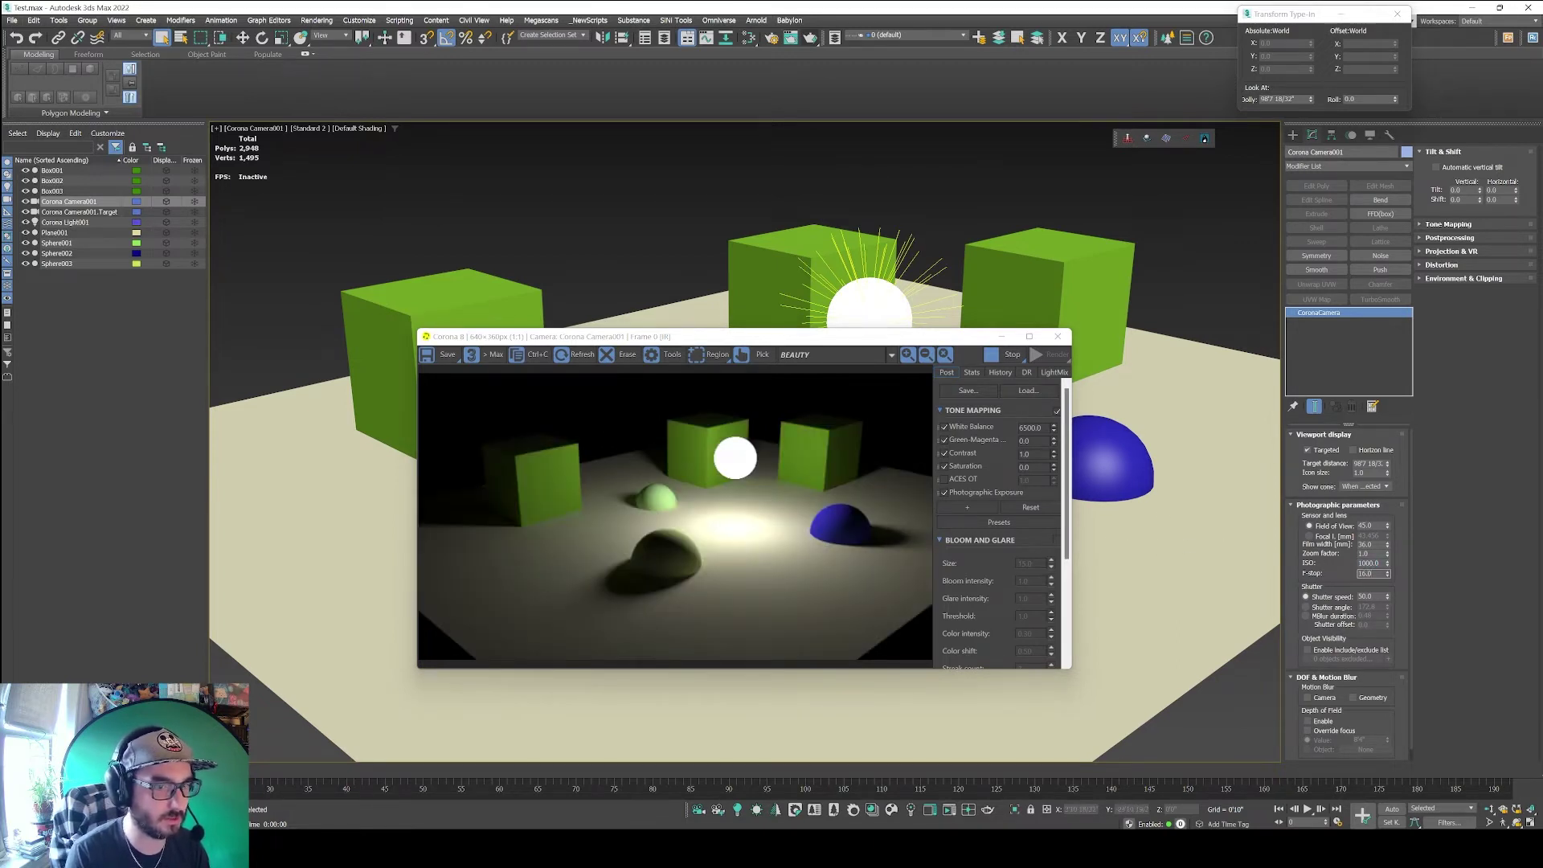
pyautogui.write('2')
pyautogui.press('Return')
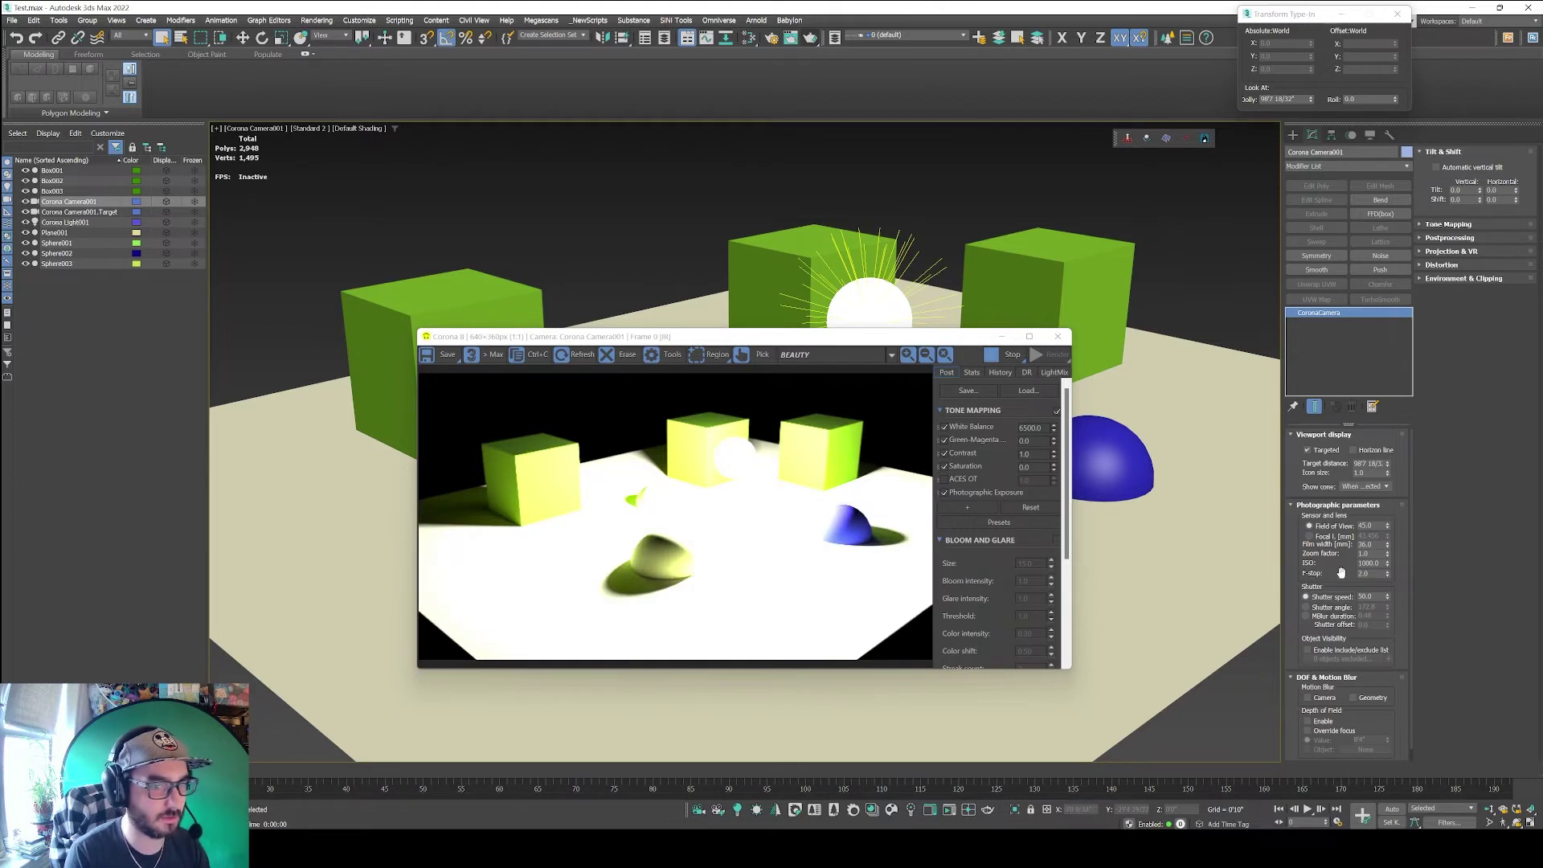
pyautogui.moveTo(1105, 522); pyautogui.dragTo(1099, 530, button='middle')
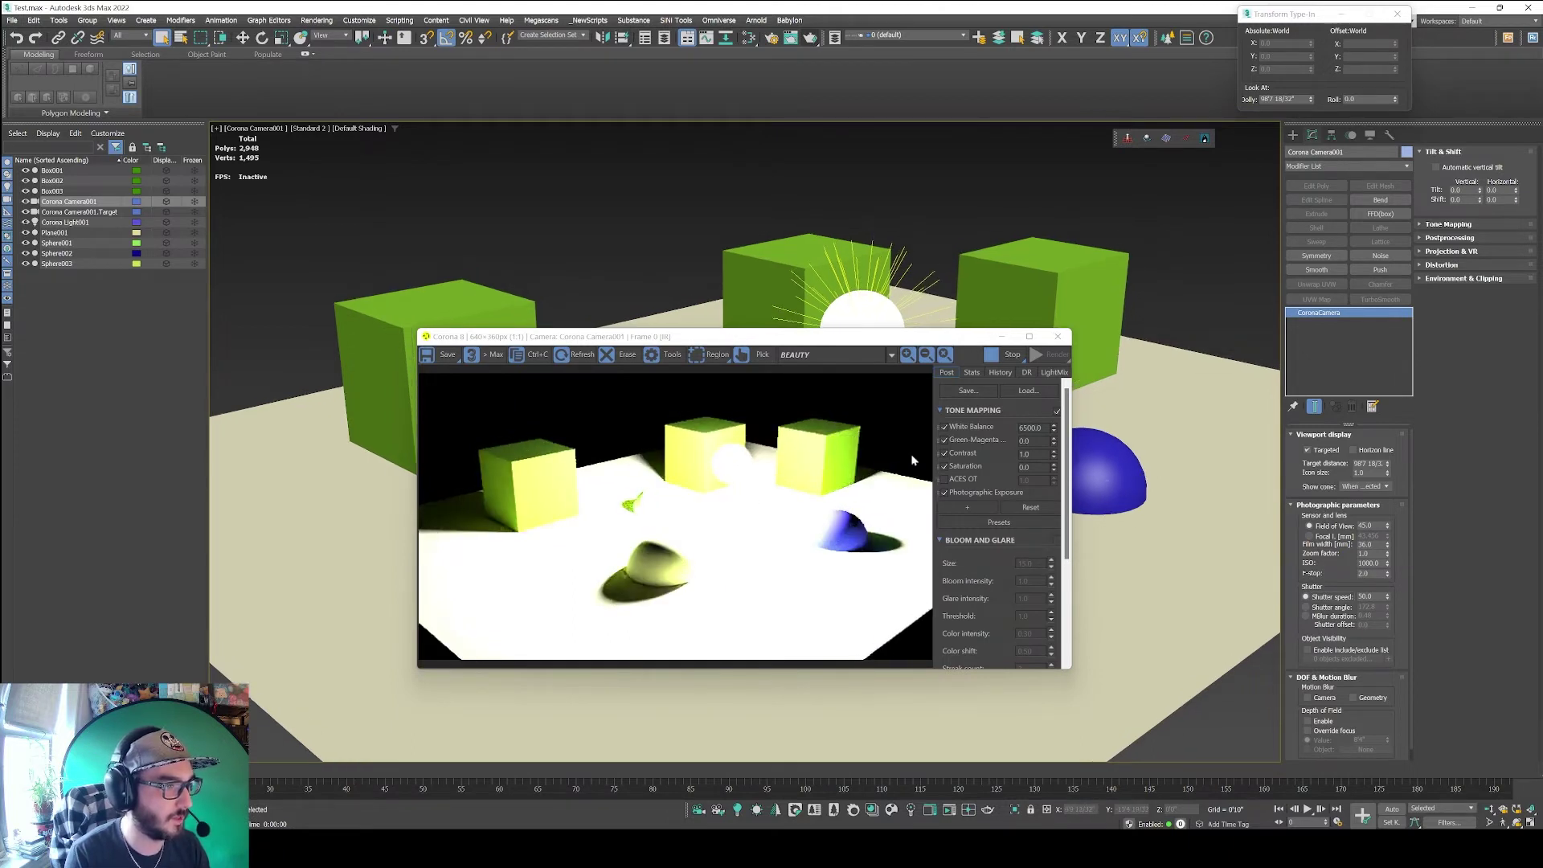
# Turn Photographic Exposure off again and select the camera's ISO value for replacement.
pyautogui.click(954, 486)
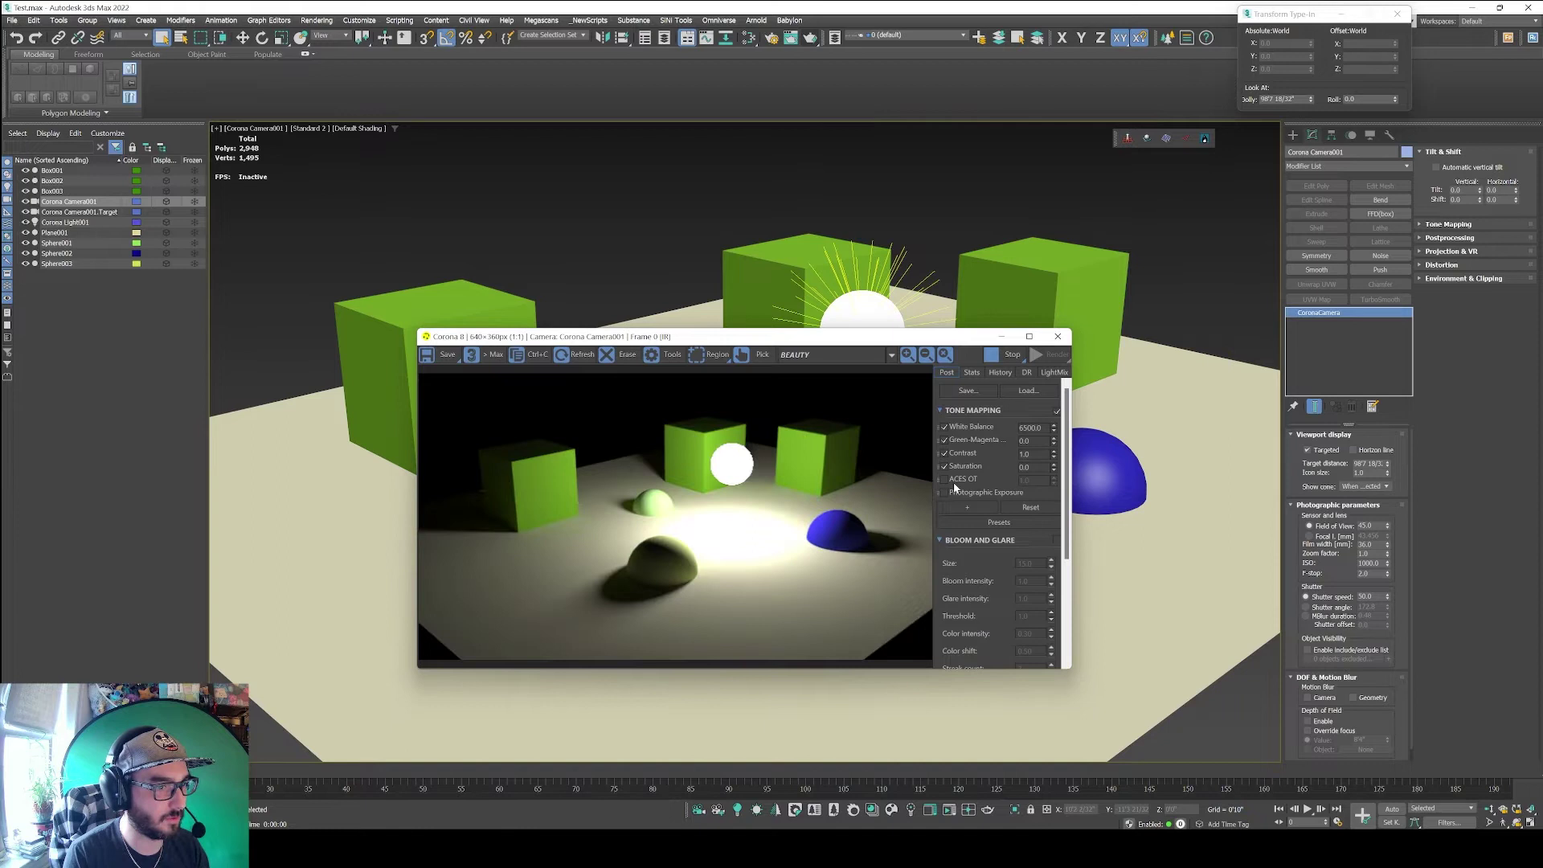
pyautogui.click(1355, 563)
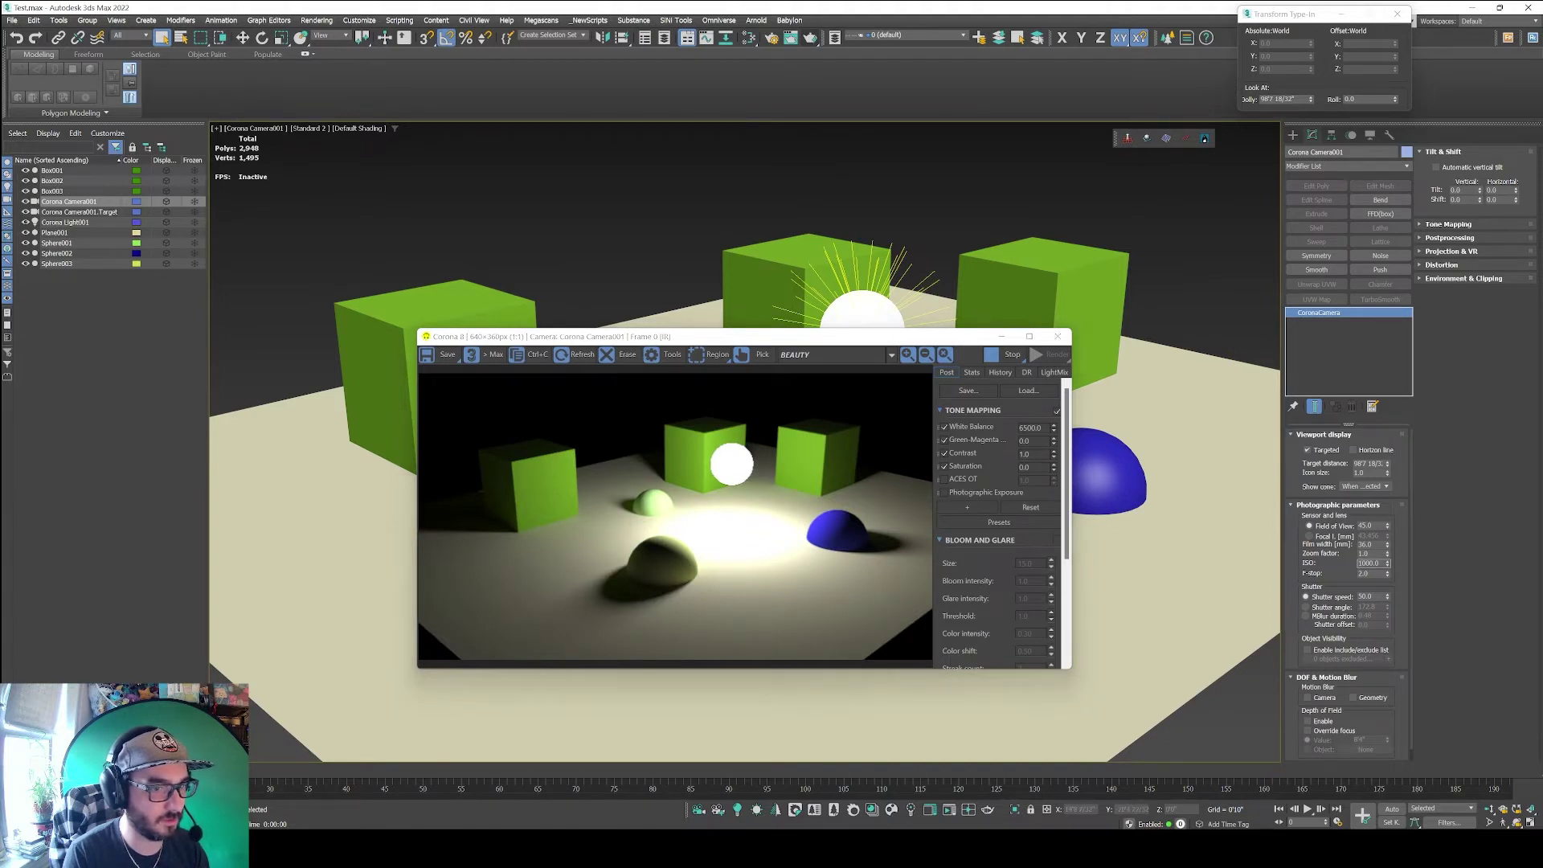
pyautogui.doubleClick(1366, 563)
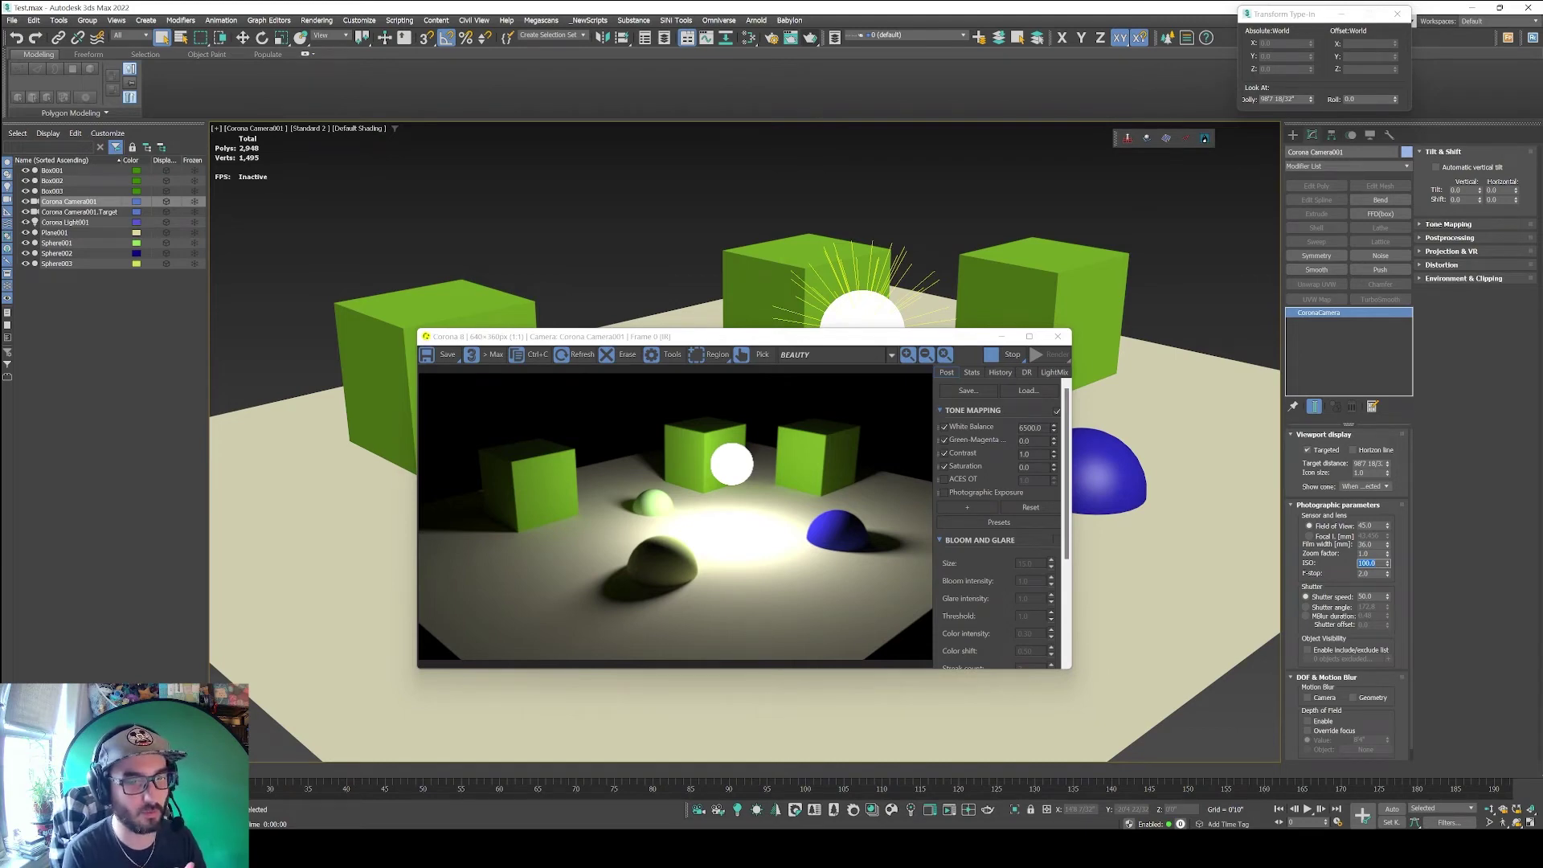
# Turn Photographic Exposure back on and browse the tone-mapping operator list without adding one.
pyautogui.click(944, 491)
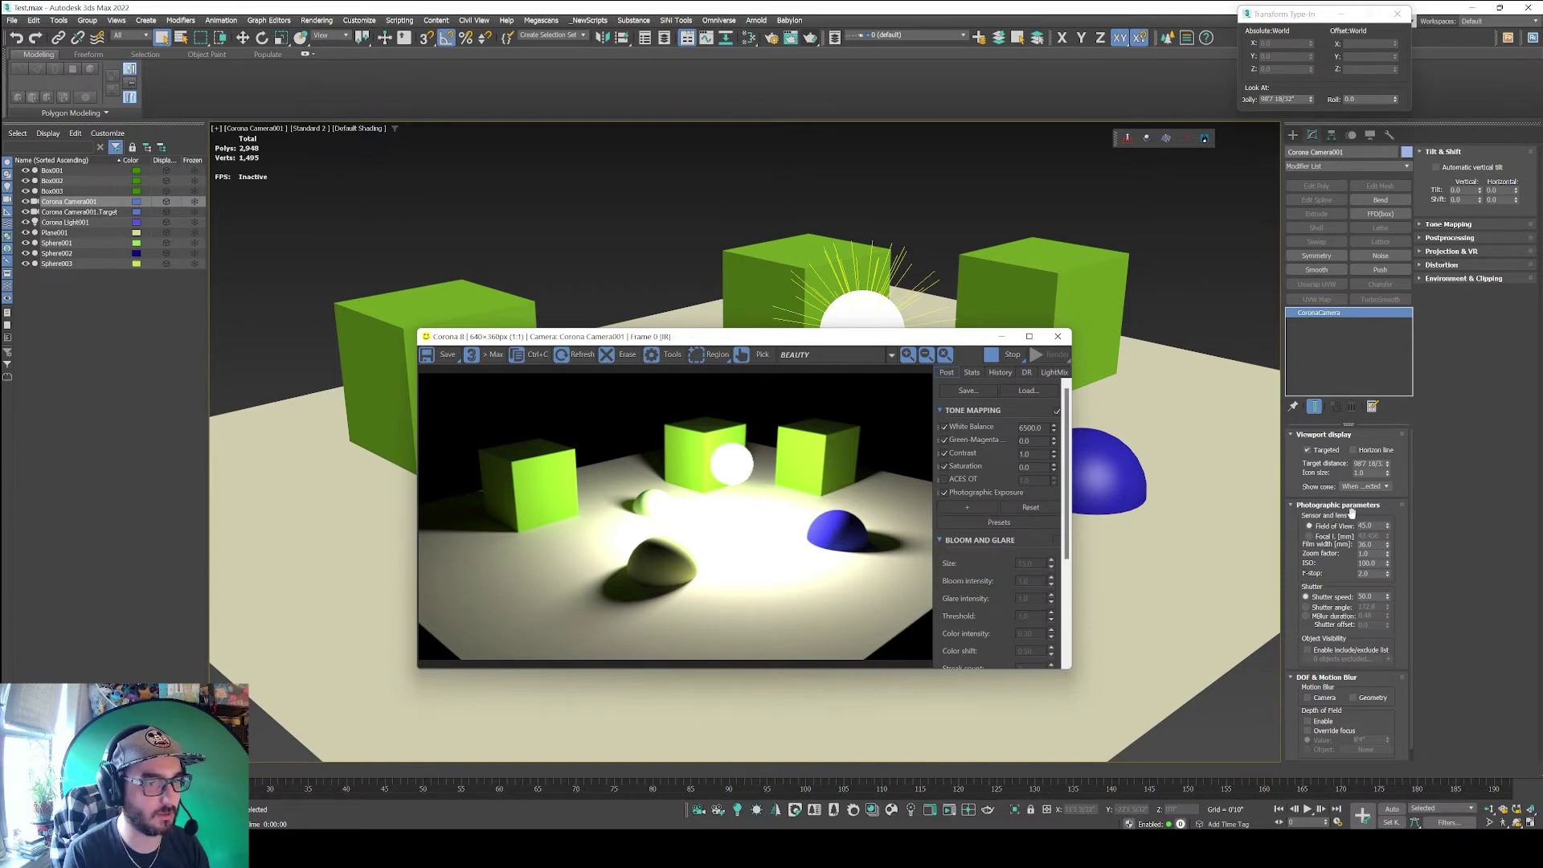
pyautogui.moveTo(953, 343); pyautogui.dragTo(967, 343)
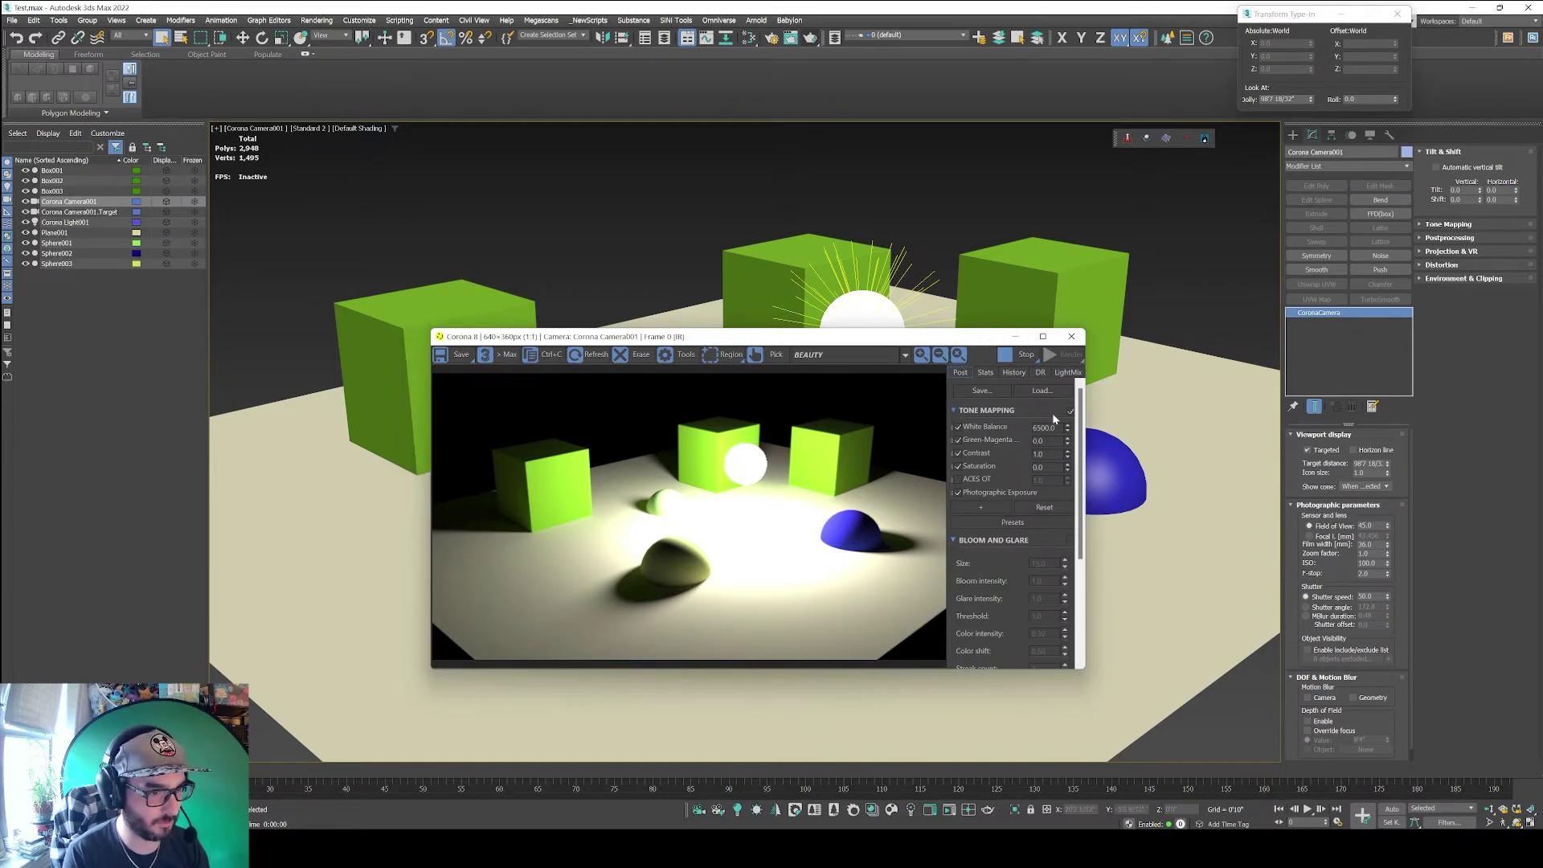
pyautogui.click(967, 507)
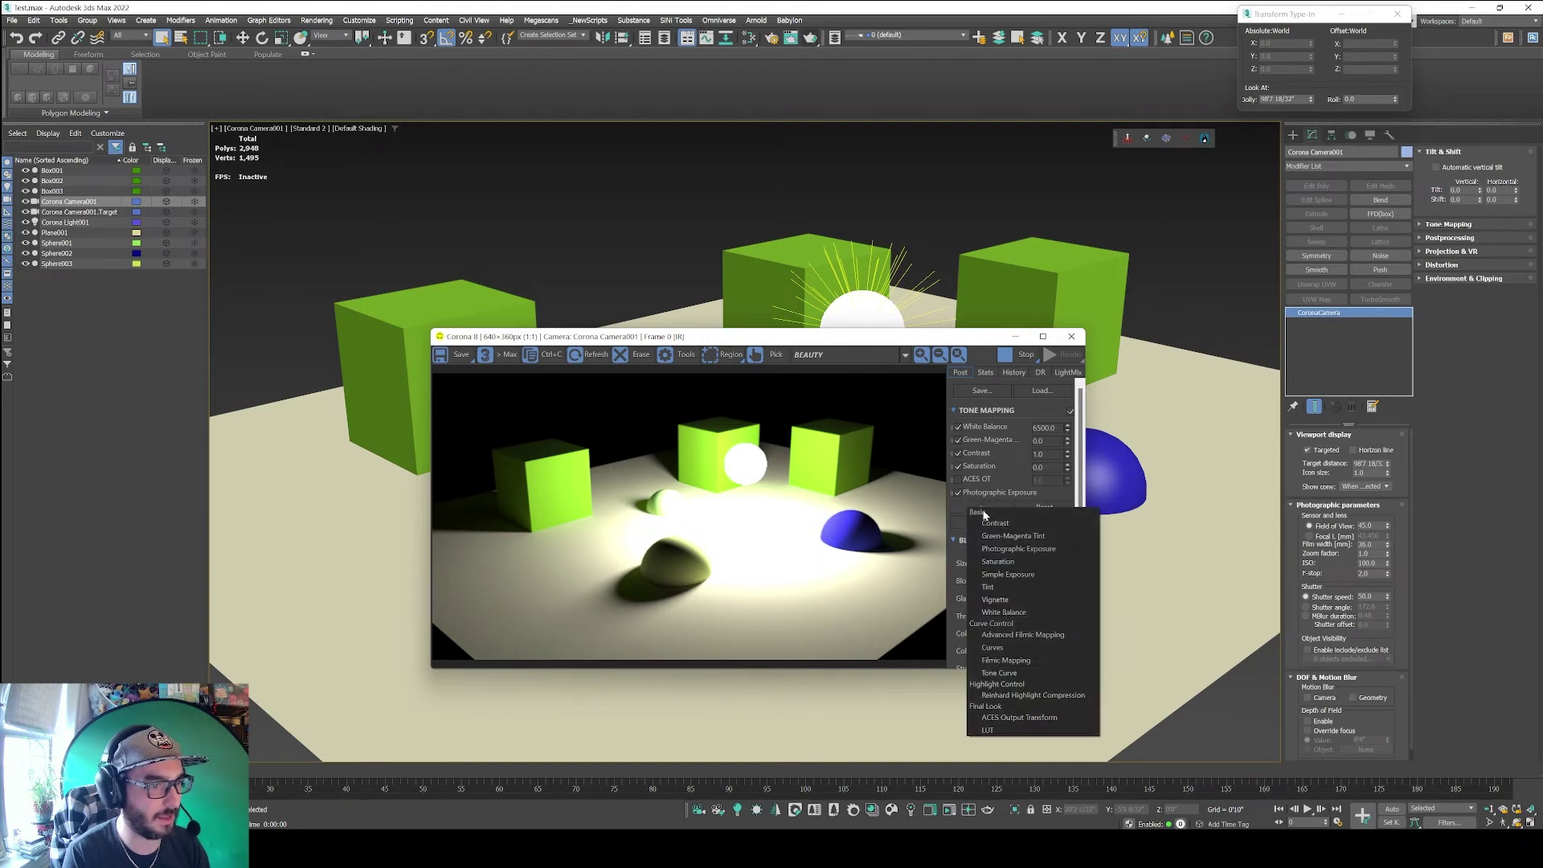
pyautogui.click(1014, 412)
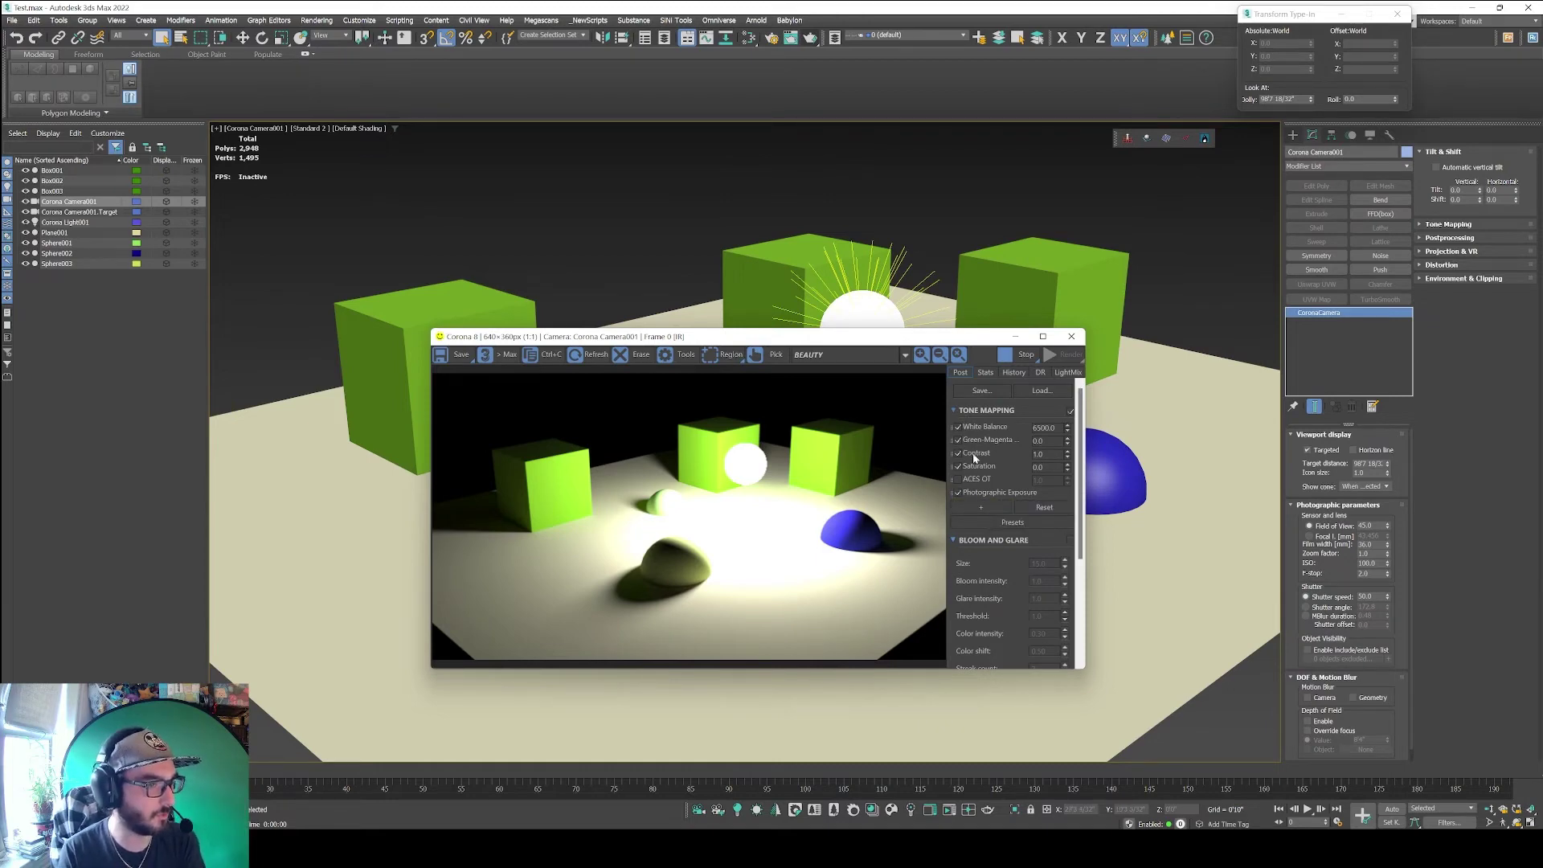
# Drag the Contrast operator below Saturation in the tone-mapping stack.
pyautogui.click(972, 508)
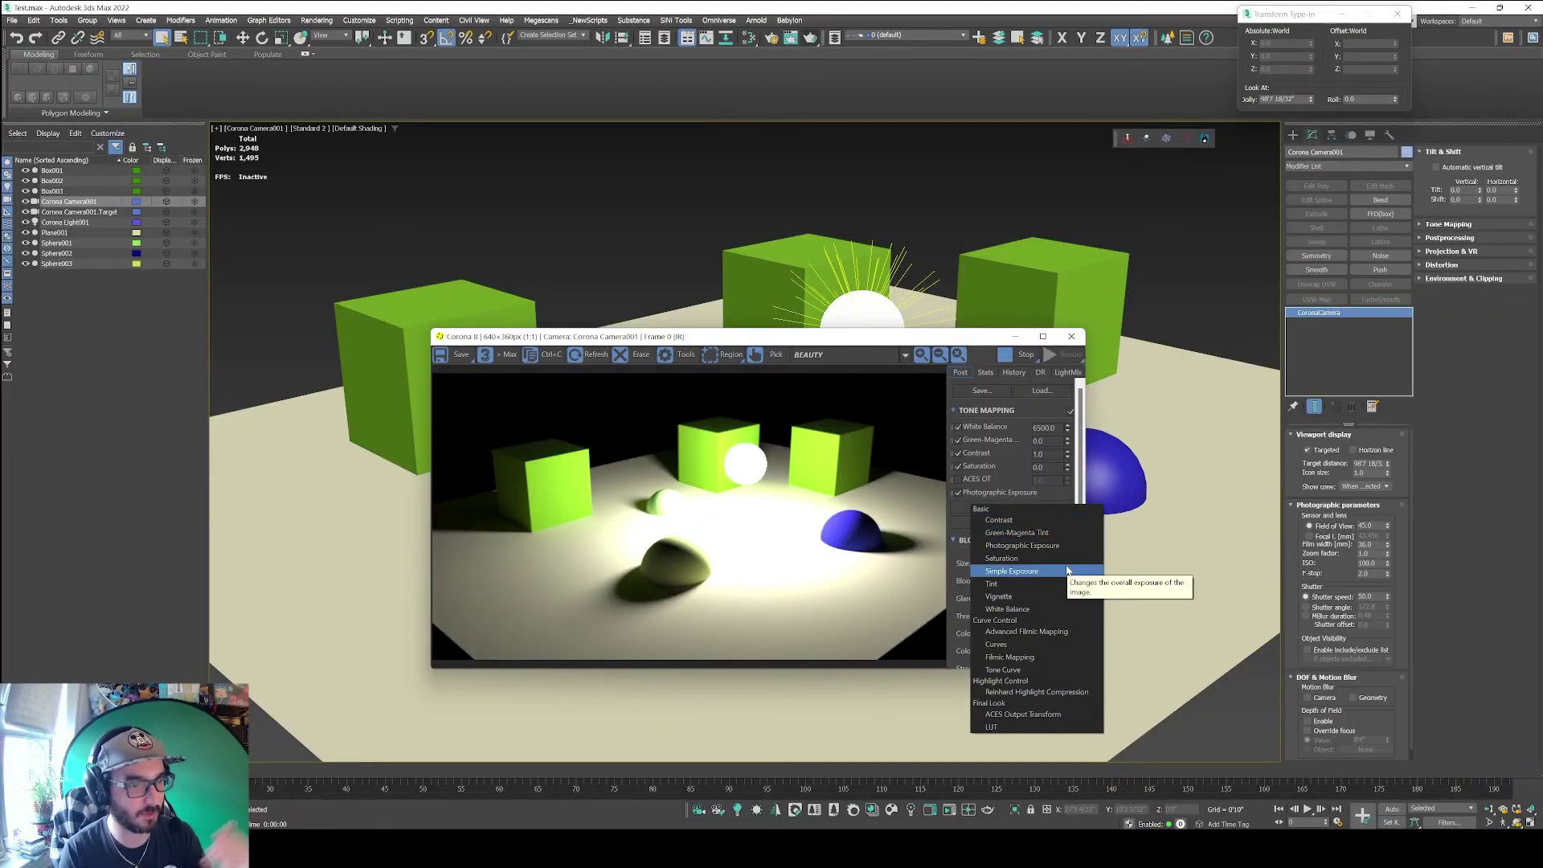
pyautogui.click(919, 340)
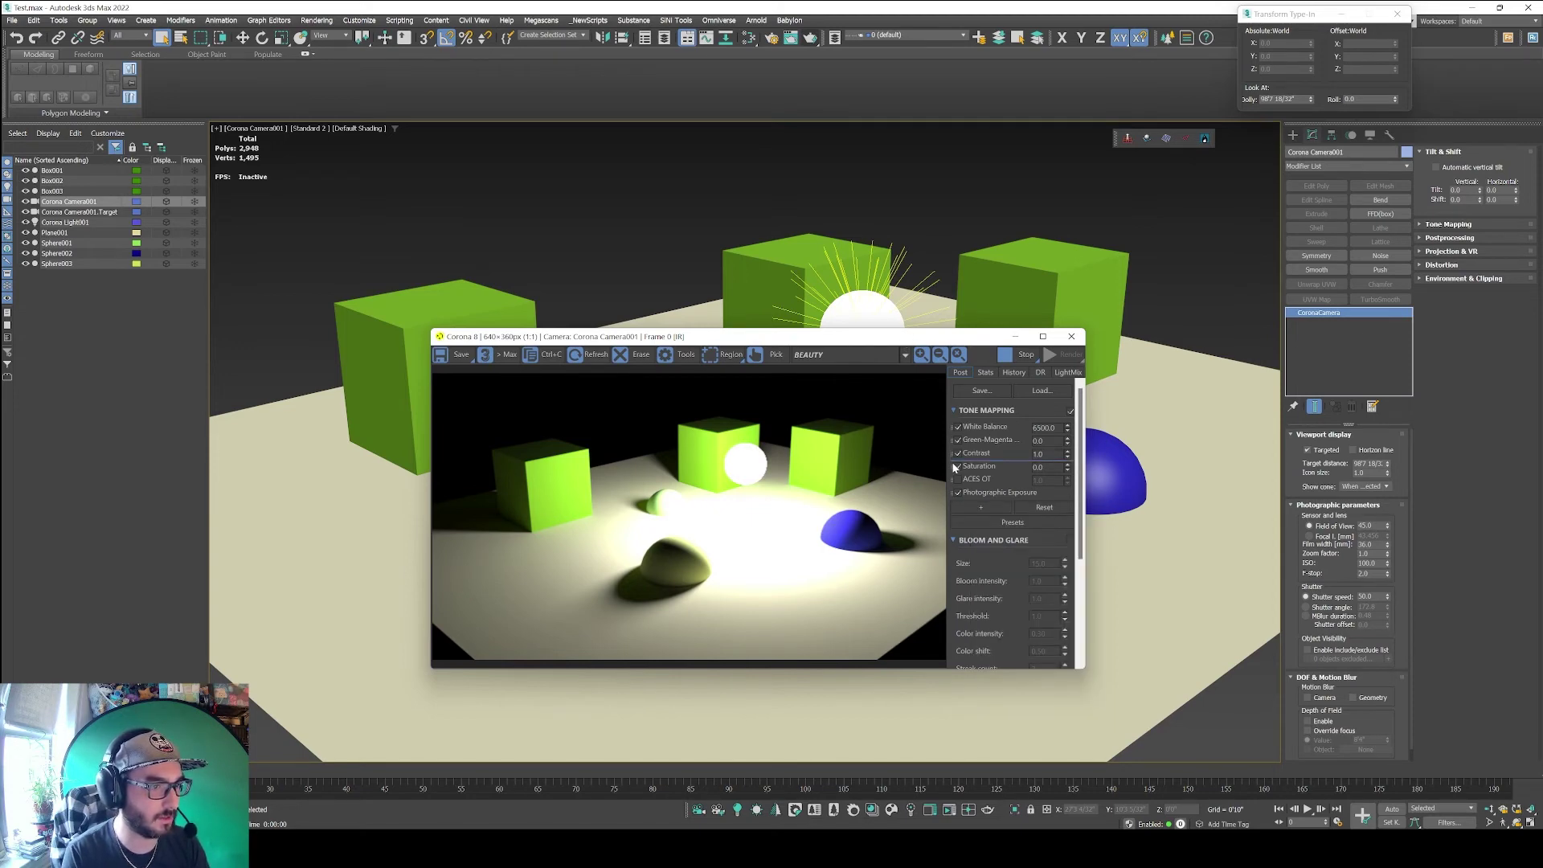
pyautogui.moveTo(953, 473); pyautogui.dragTo(988, 470)
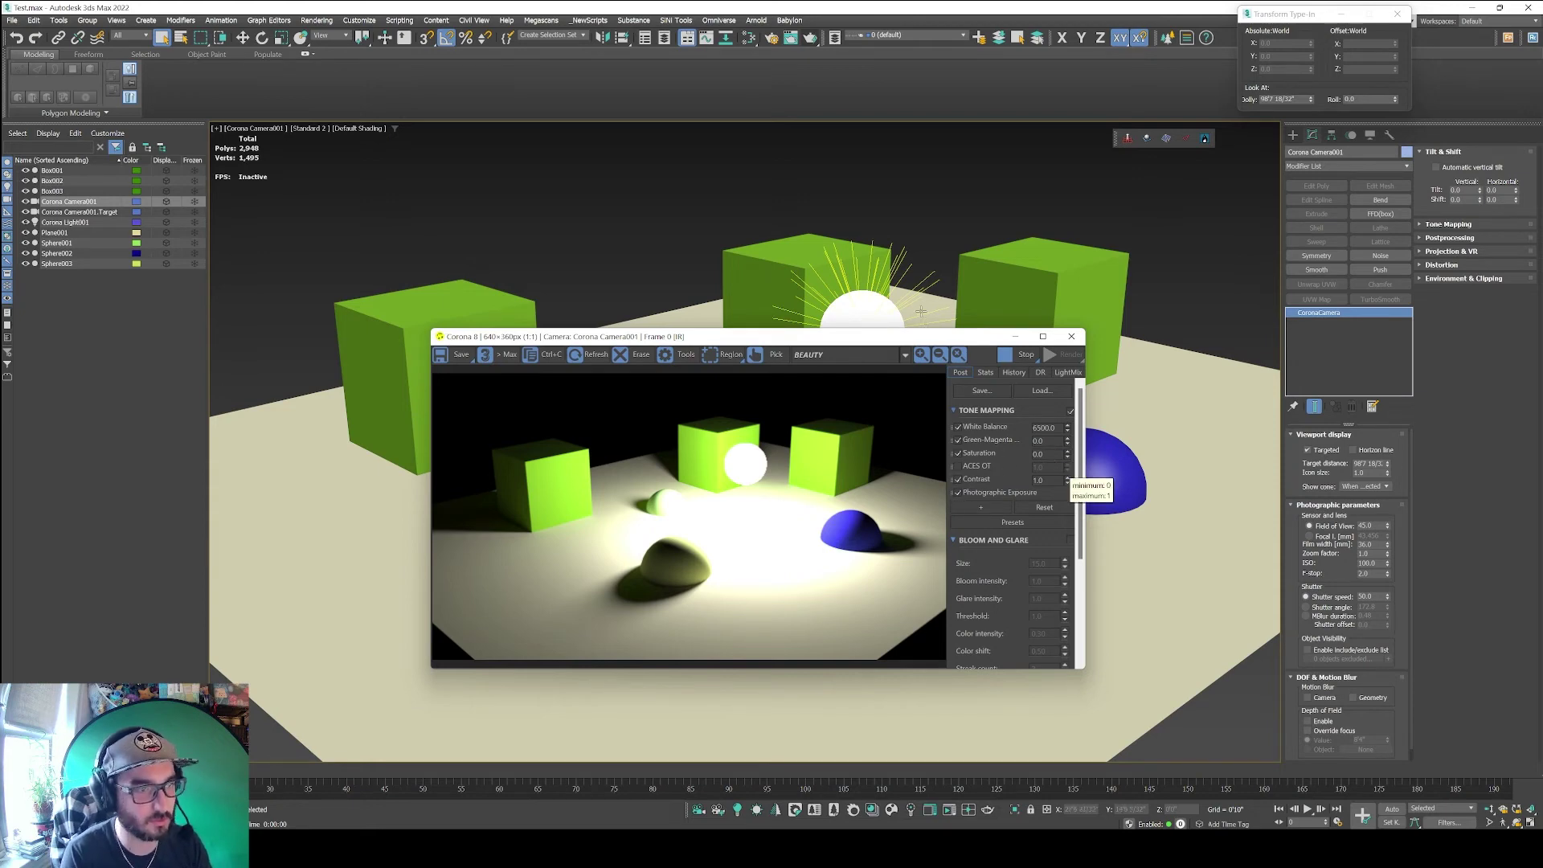
pyautogui.moveTo(918, 336); pyautogui.dragTo(926, 353)
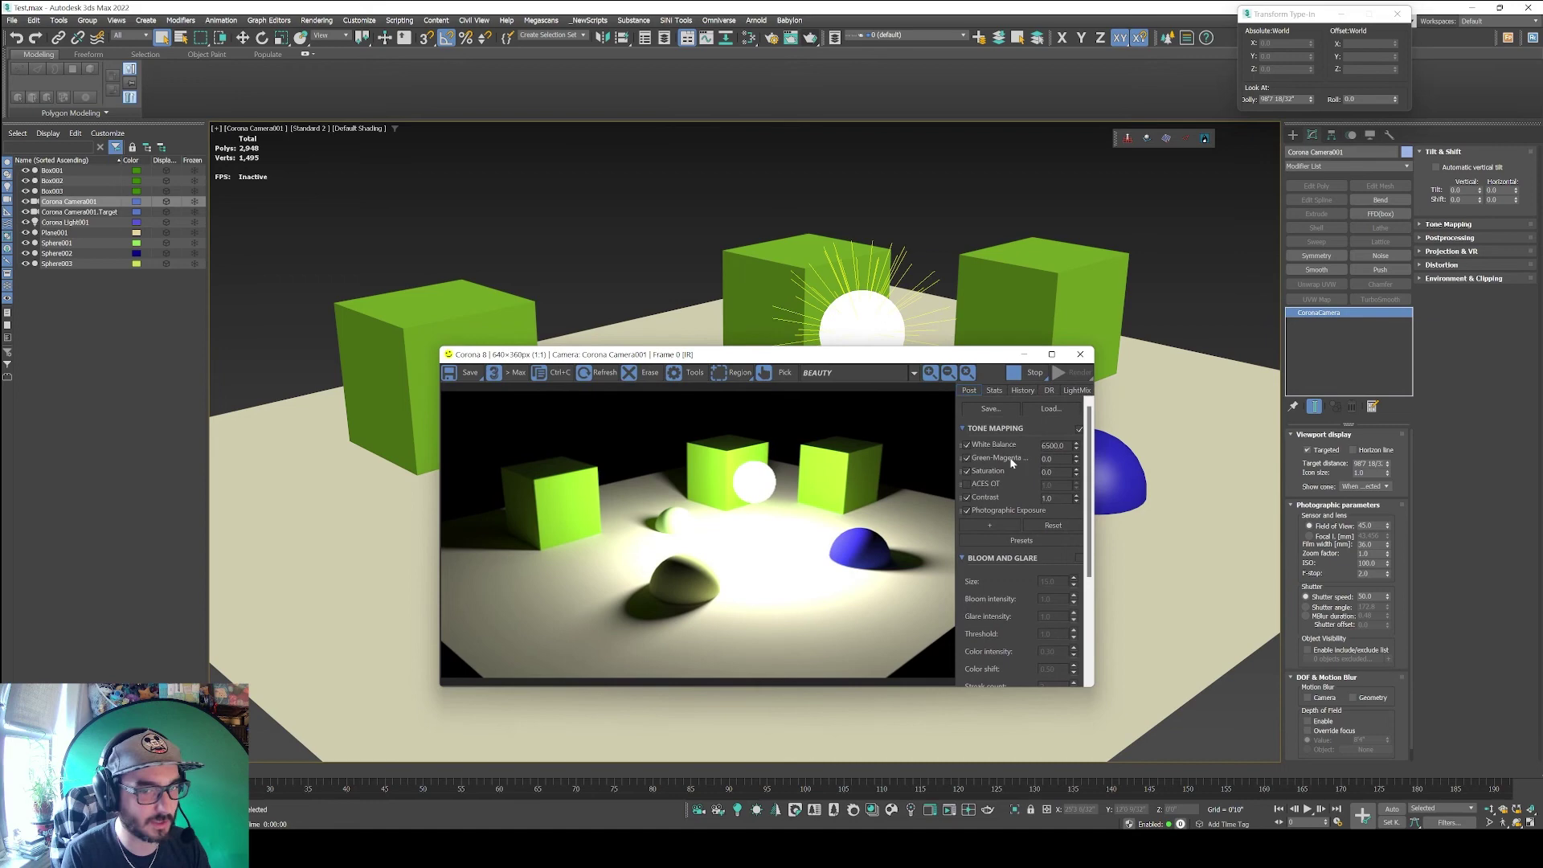
pyautogui.moveTo(1011, 463)
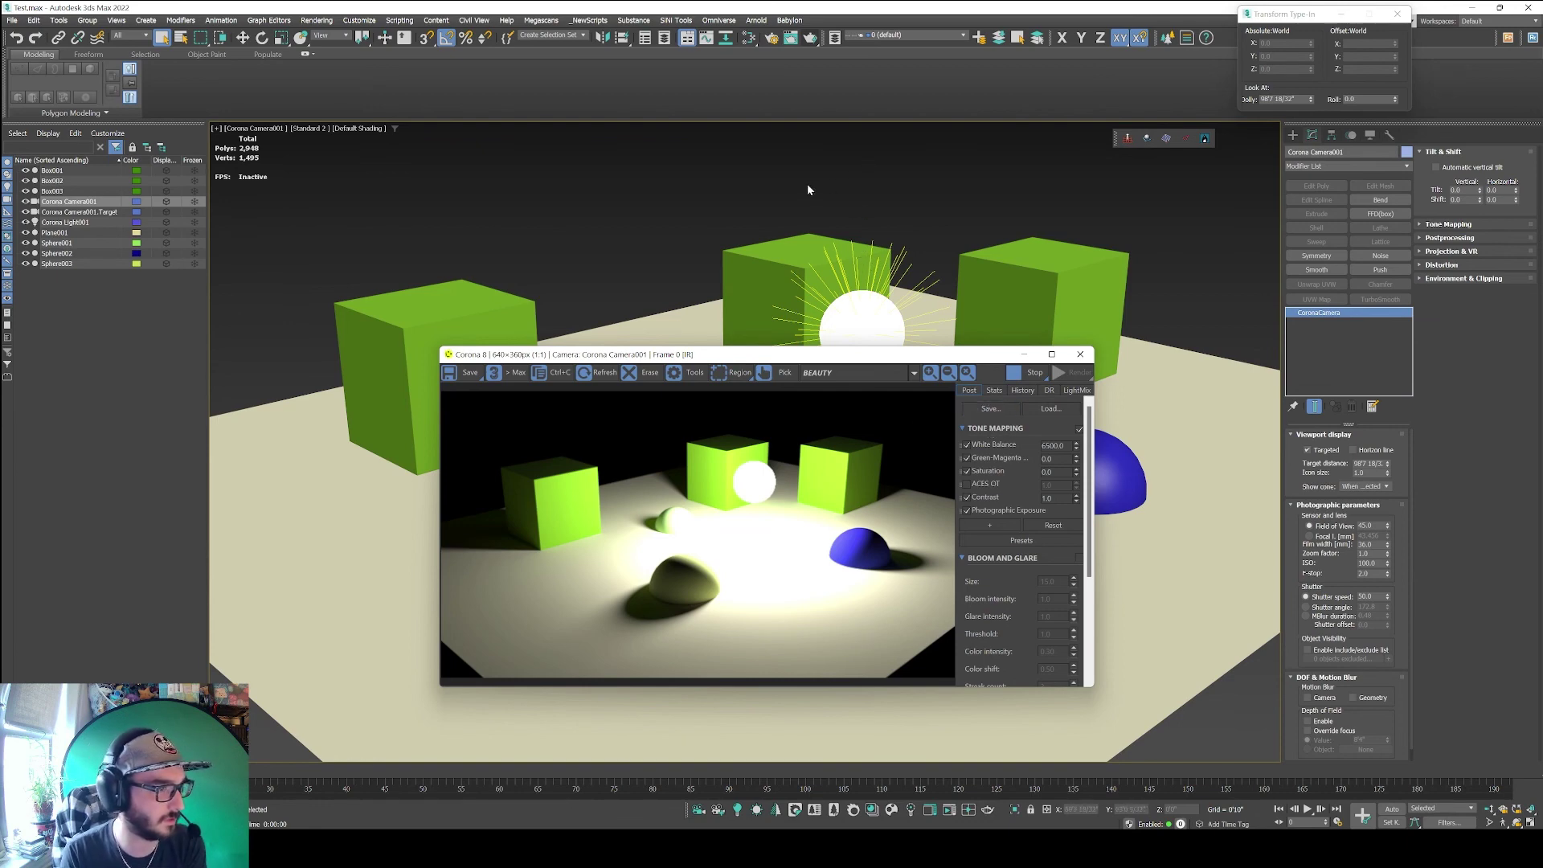
pyautogui.click(906, 252)
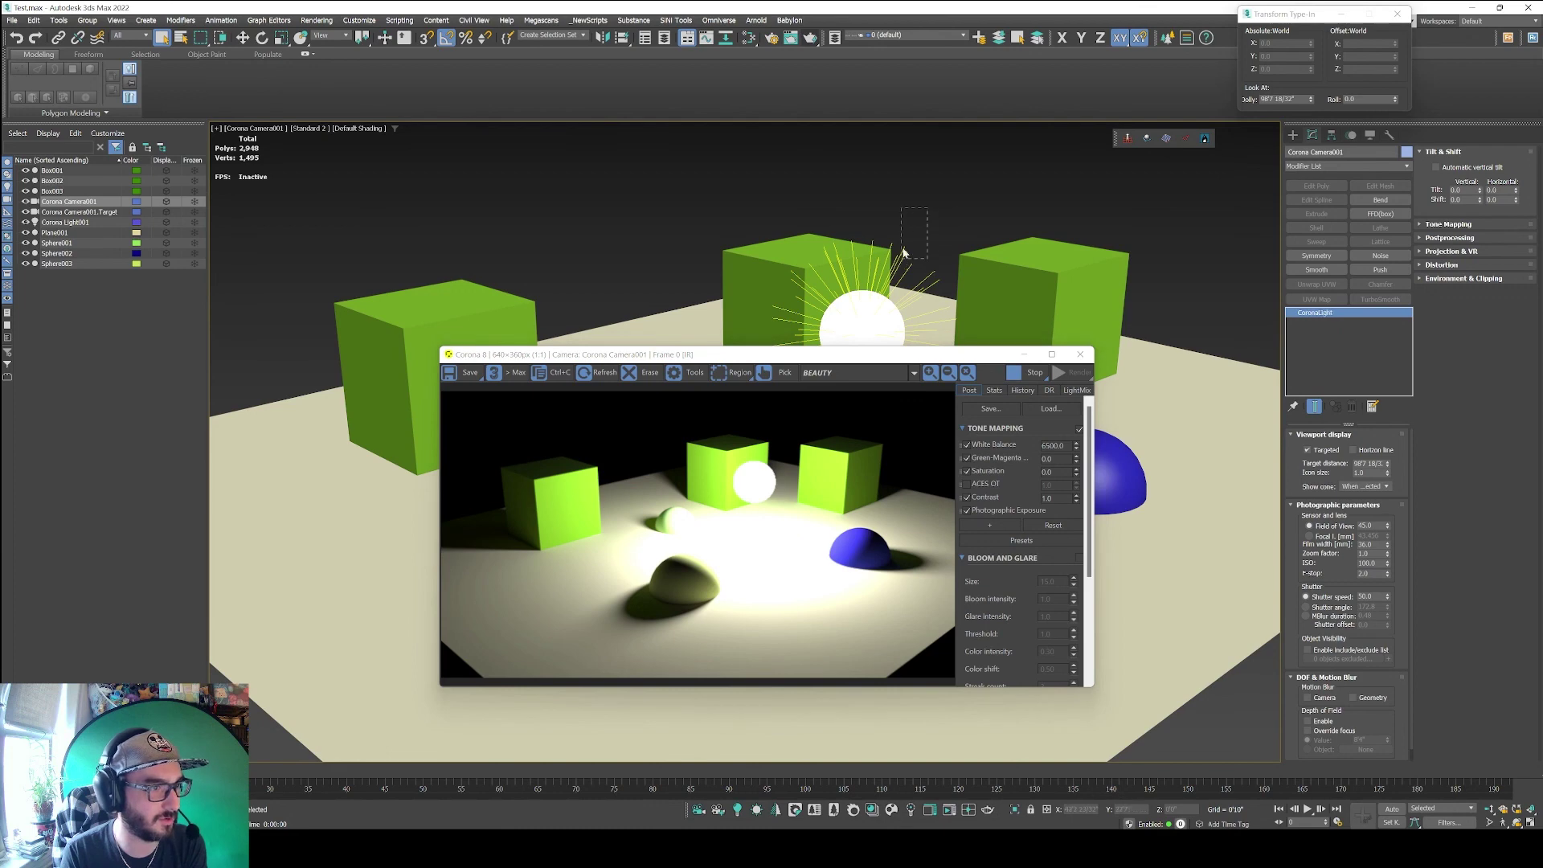
pyautogui.click(929, 192)
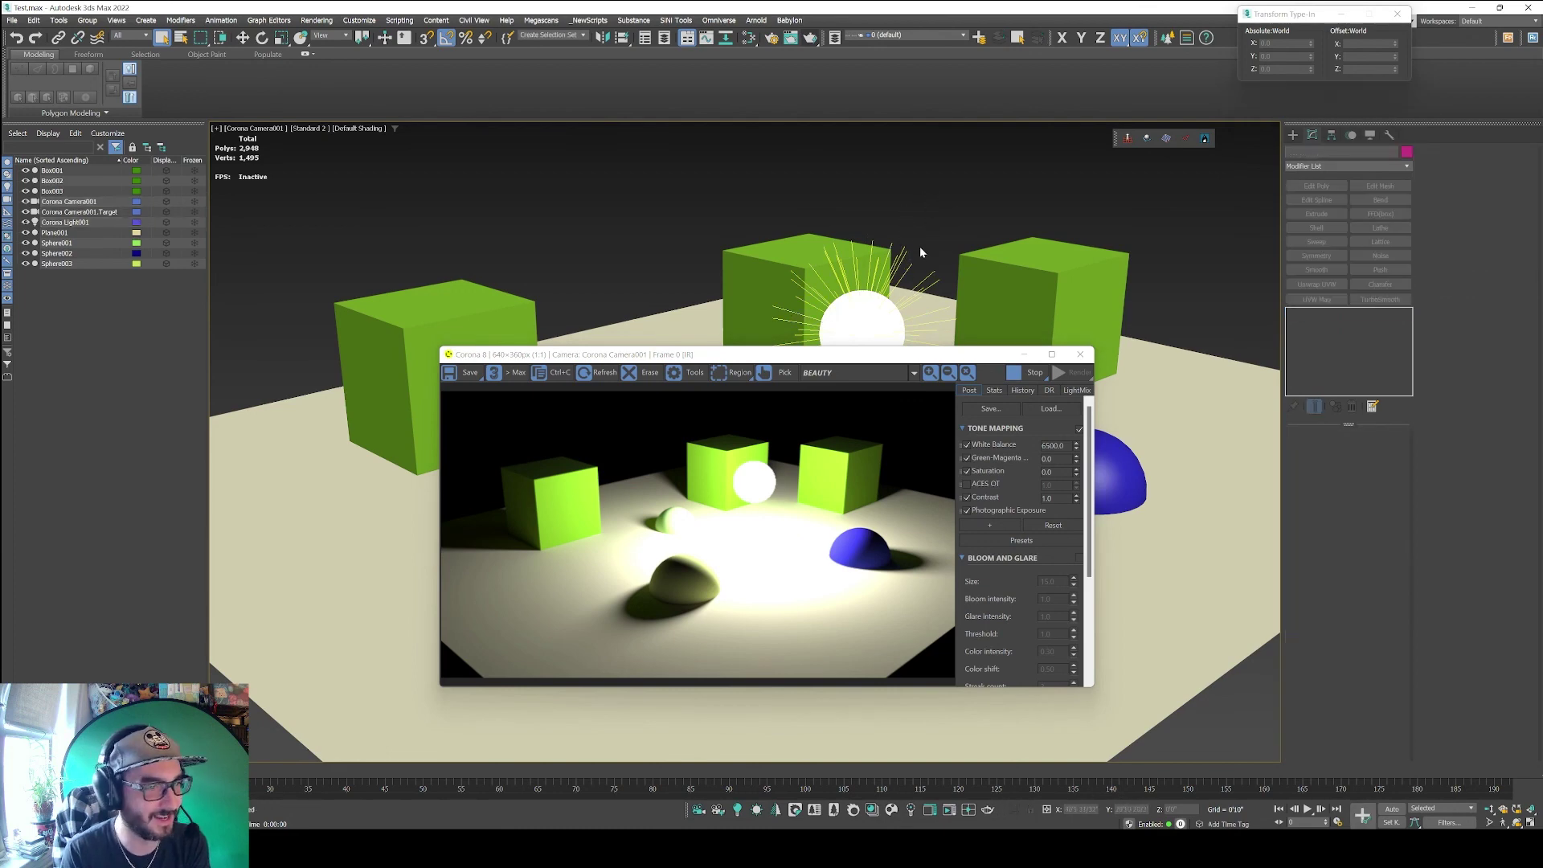
pyautogui.moveTo(926, 226)
pyautogui.mouseDown()
pyautogui.moveTo(908, 251)
pyautogui.moveTo(920, 230)
pyautogui.mouseUp()
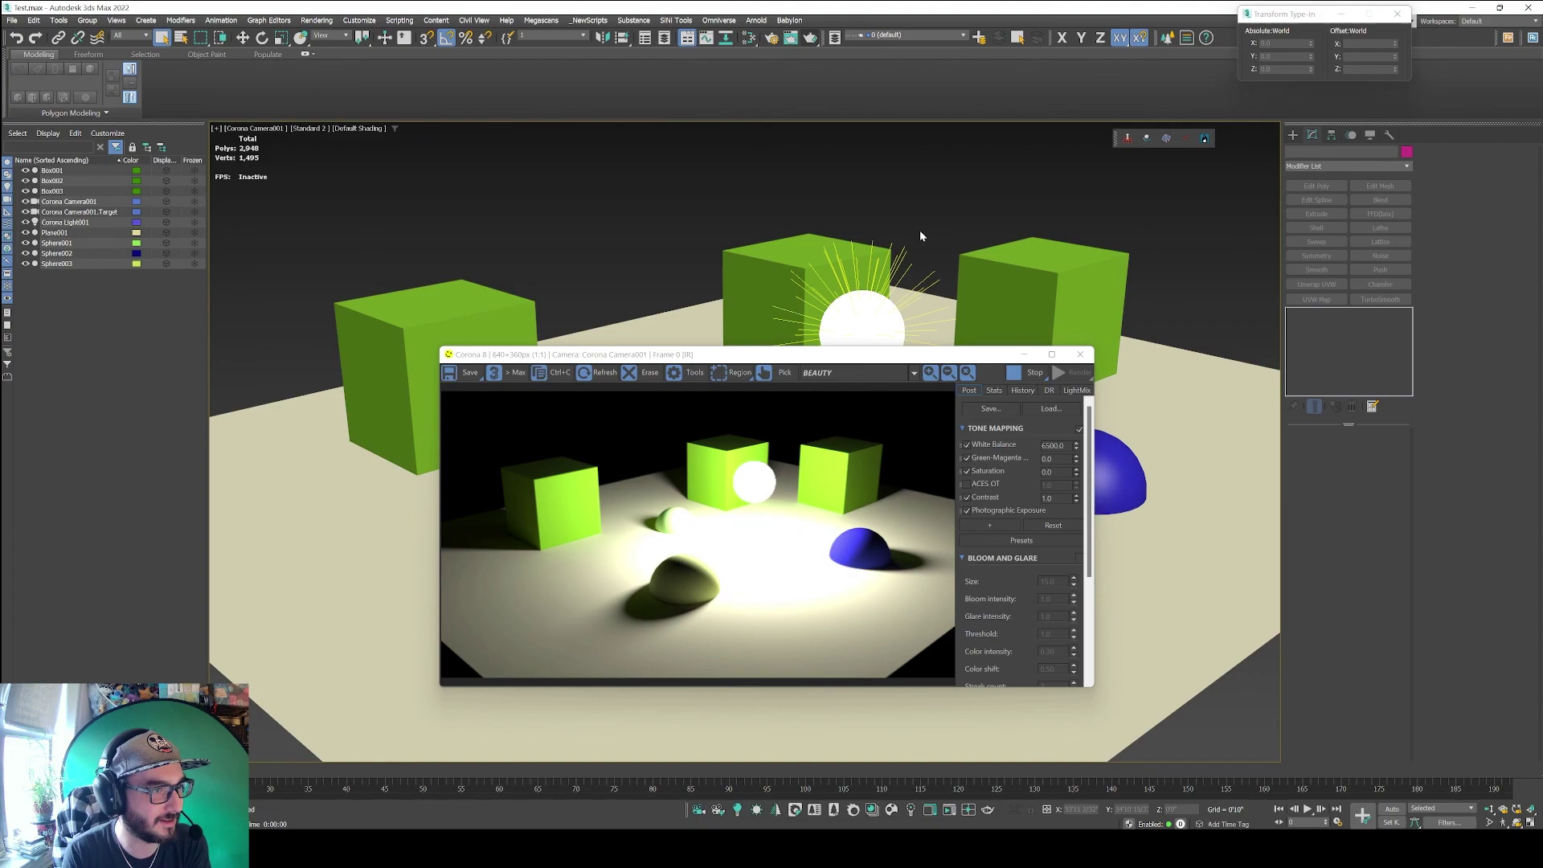